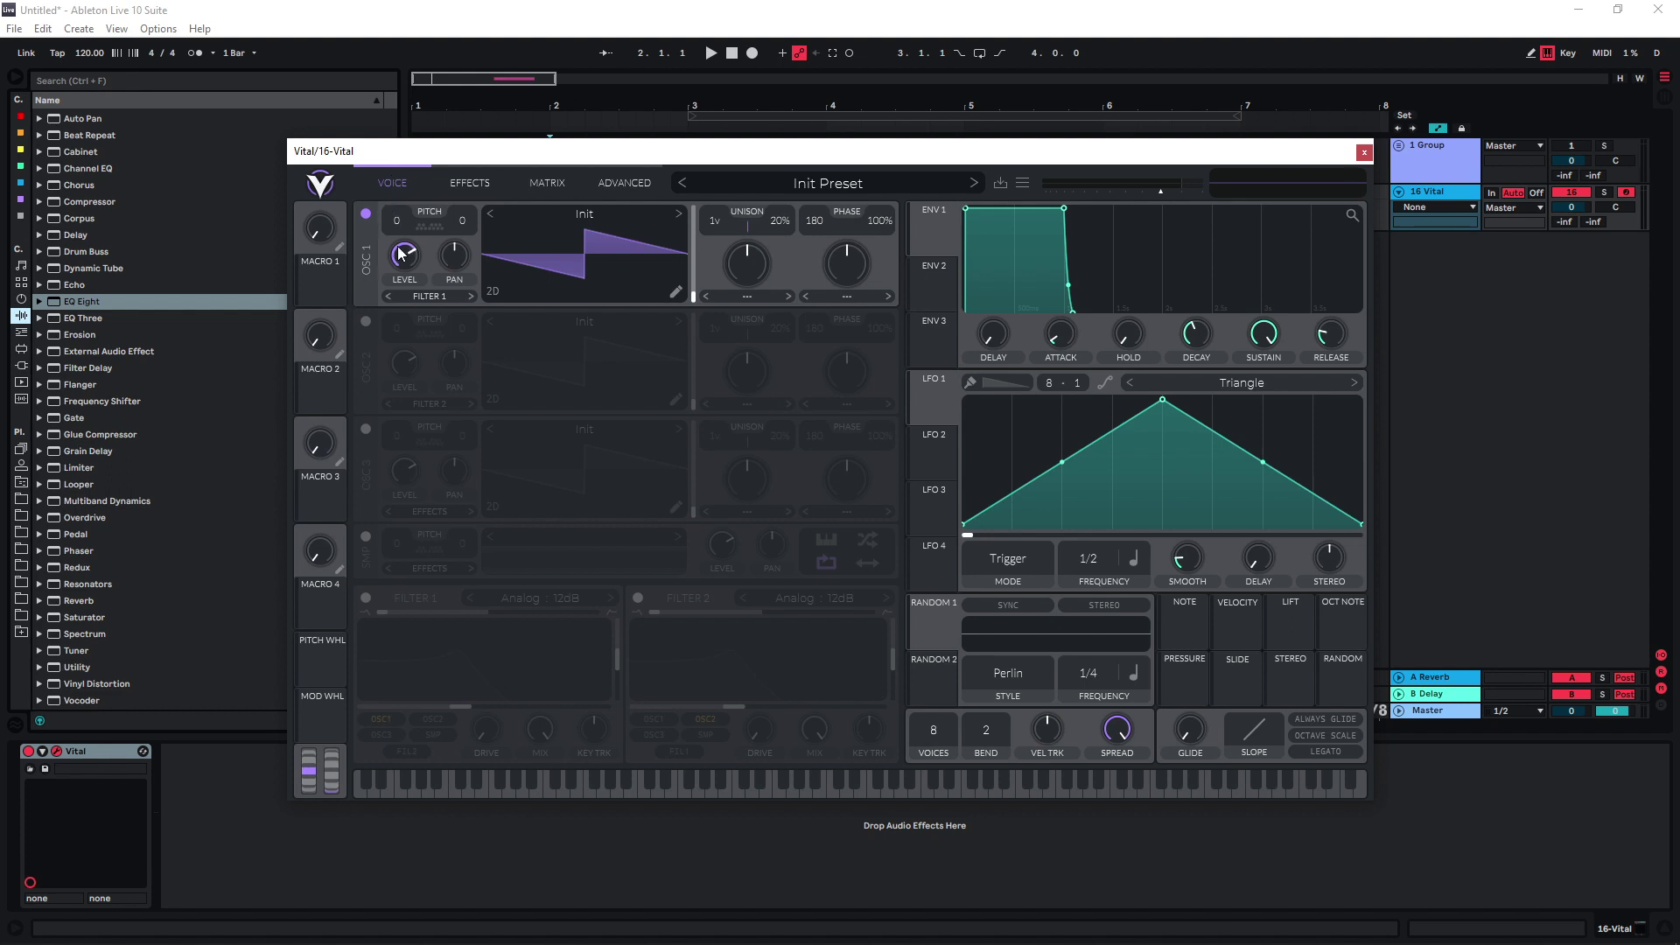
Replace oscillator 1 with the sampler as the sound source and modulate the sampler's level with LFO 1.
{"action": "left_click", "coordinate": [365, 213]}
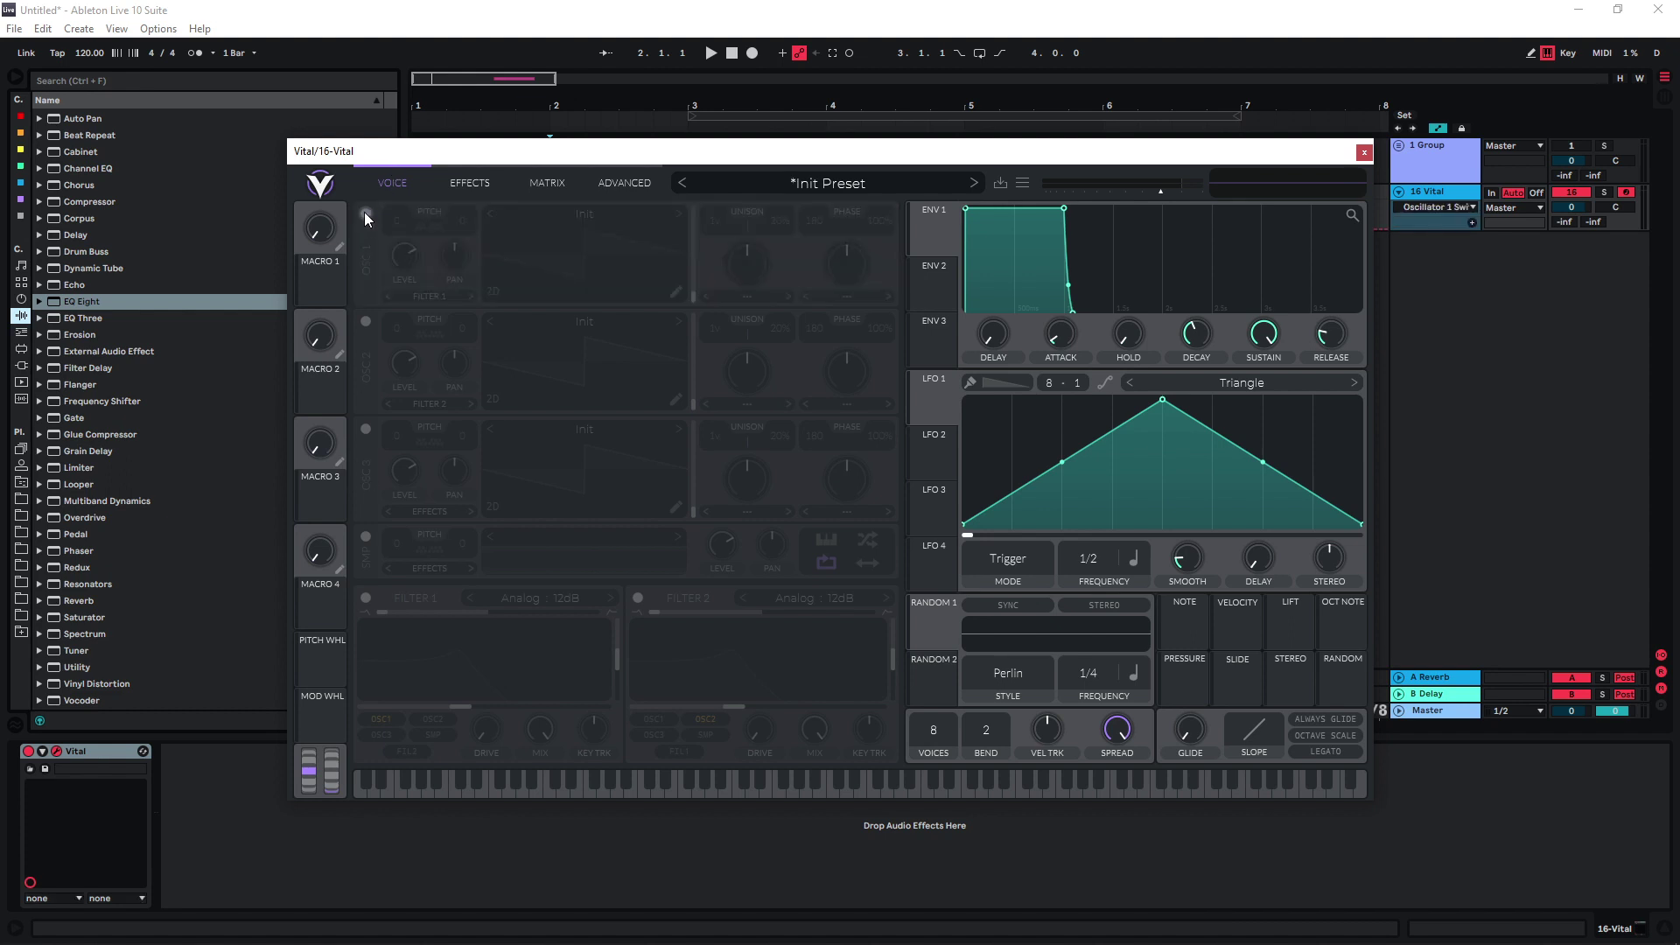
{"action": "left_click", "coordinate": [366, 536]}
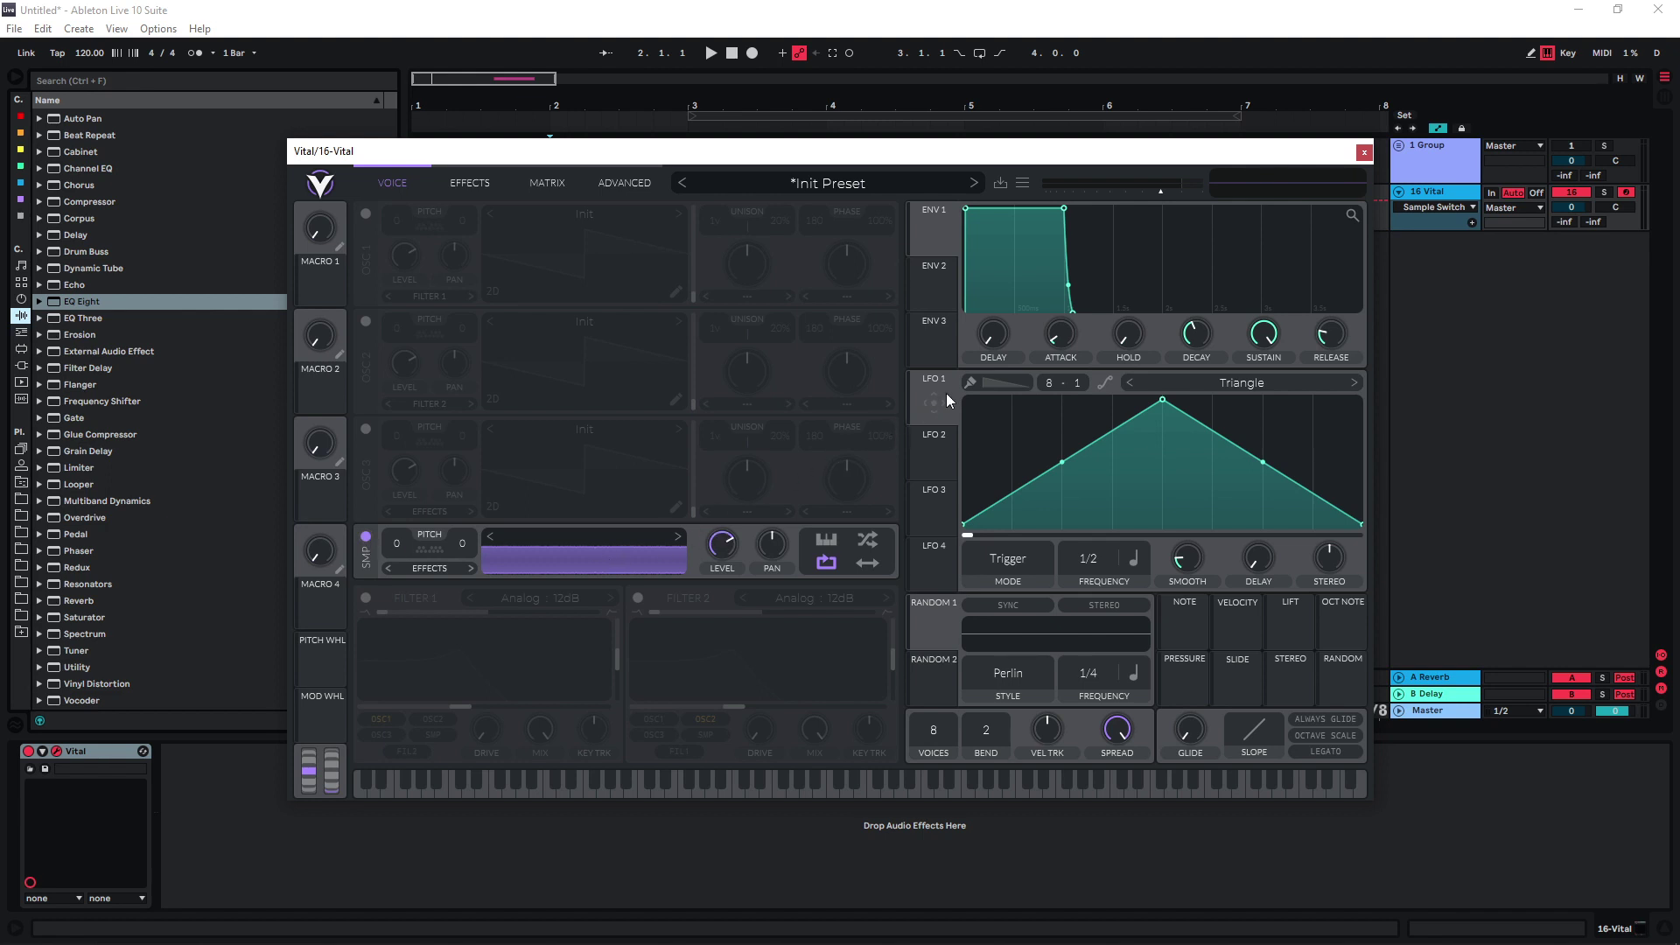
{"action": "left_click_drag", "start_coordinate": [934, 400], "coordinate": [723, 581]}
Try the Sin shape on LFO 1 and set its shape to Square.
{"action": "left_click", "coordinate": [1288, 378]}
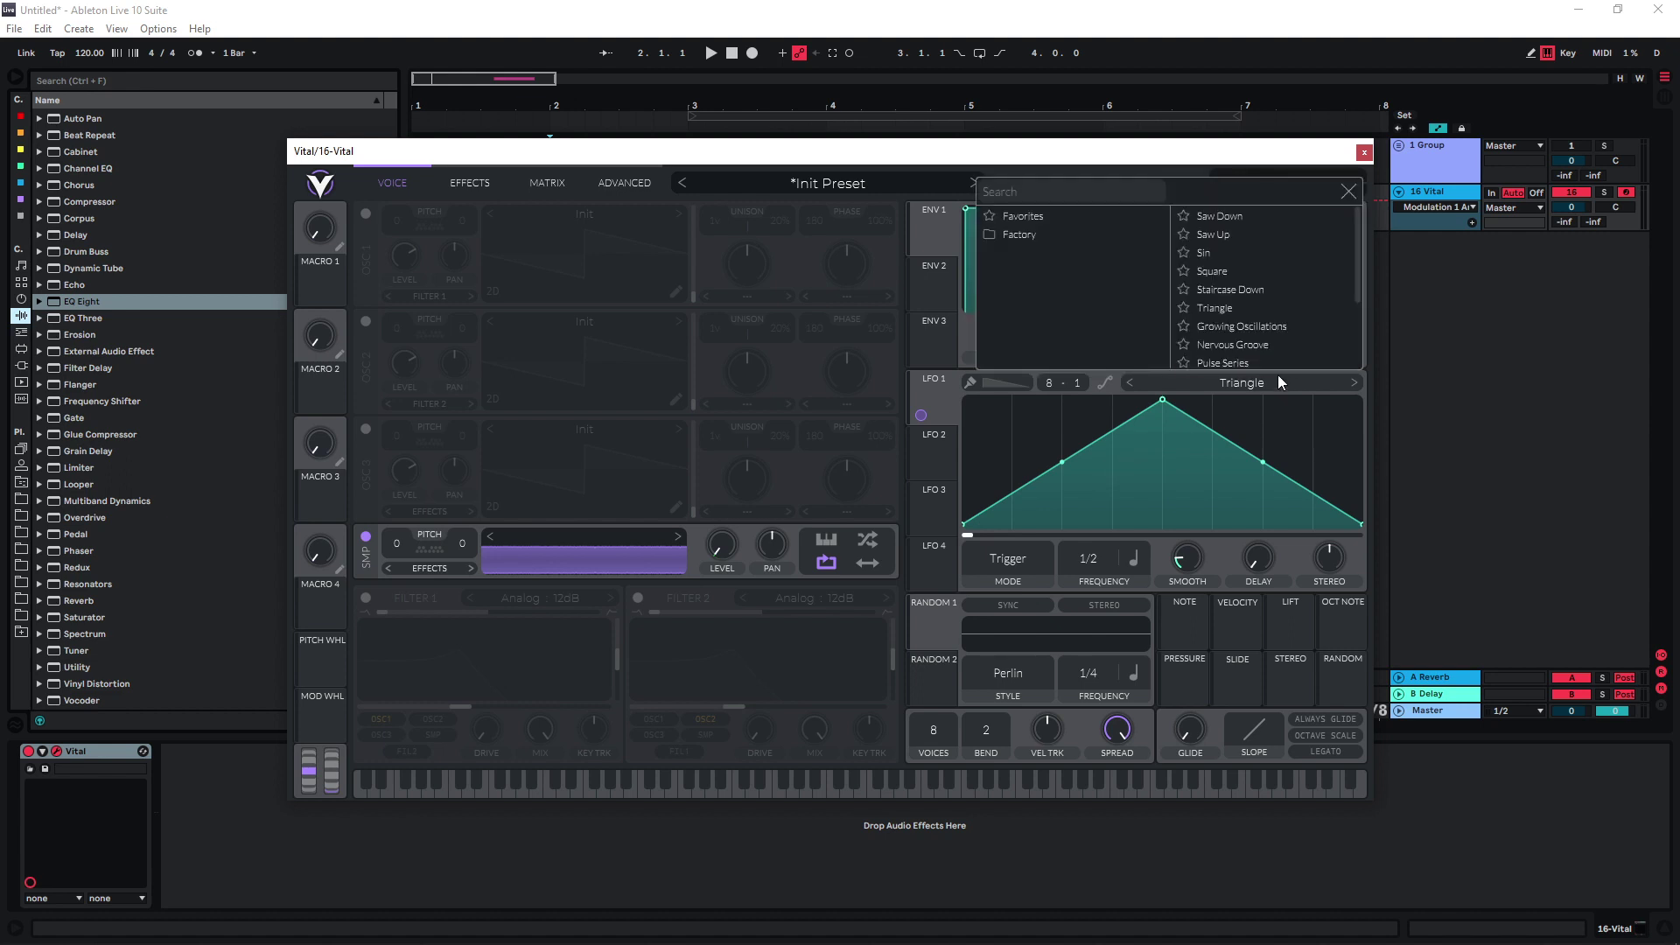
{"action": "left_click", "coordinate": [1272, 250]}
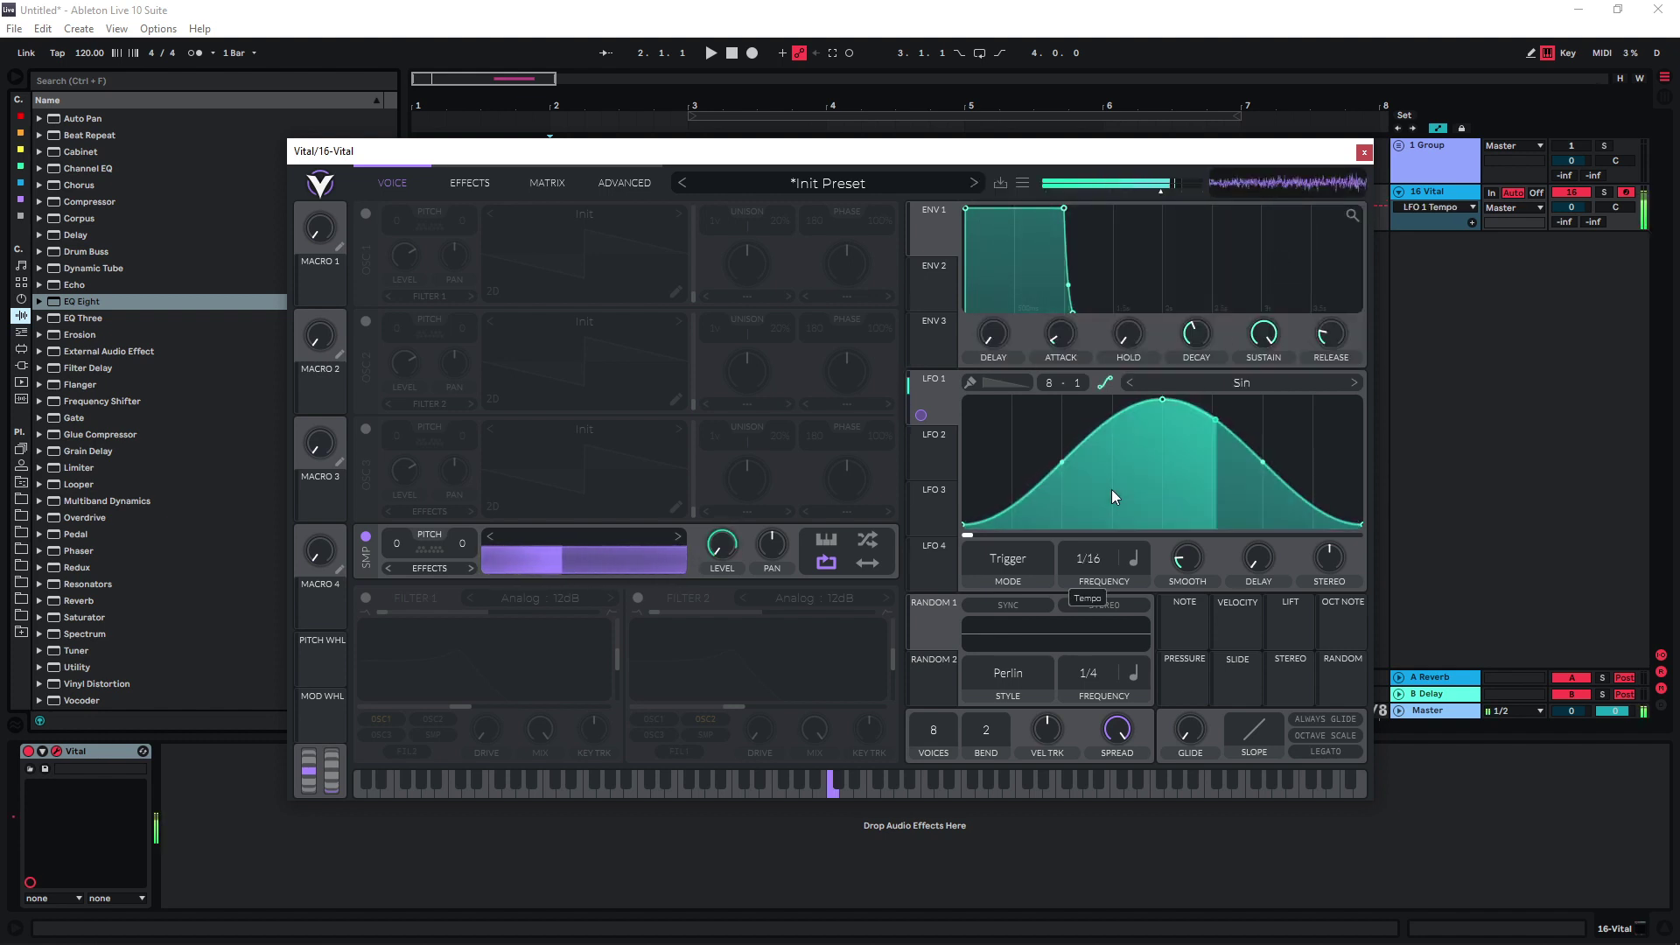
{"action": "left_click", "coordinate": [1357, 385]}
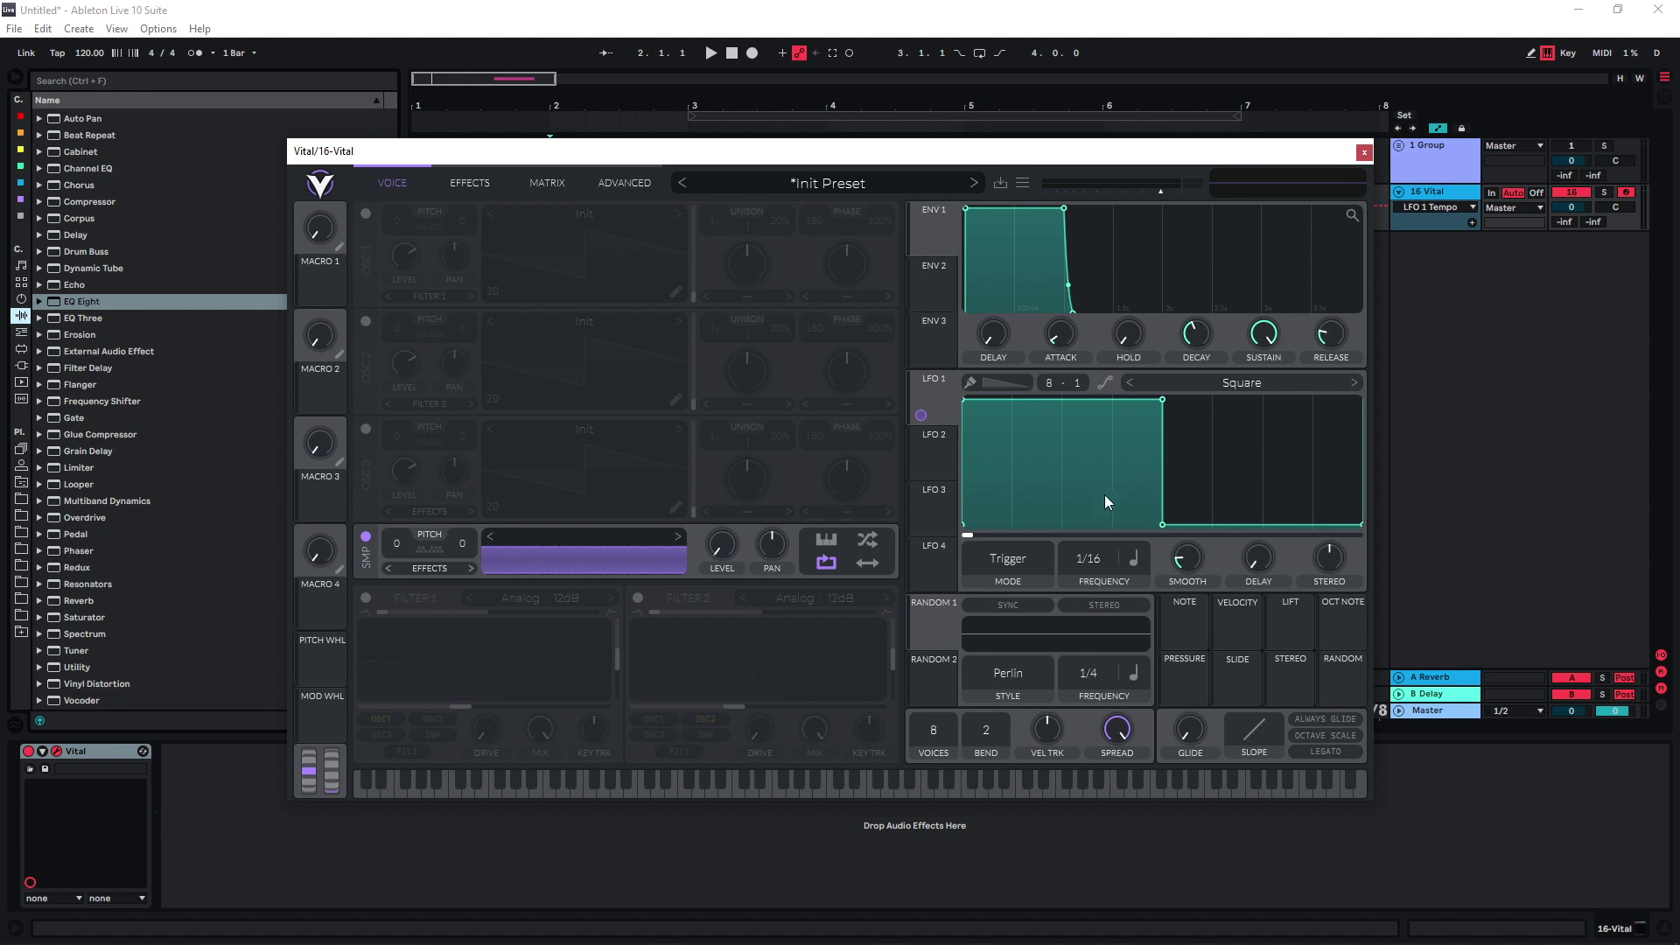
Switch LFO 1's frequency to seconds, set it to 0.243 secs and modulate it with Macro 1.
{"action": "left_click", "coordinate": [1135, 560]}
{"action": "left_click", "coordinate": [1153, 590]}
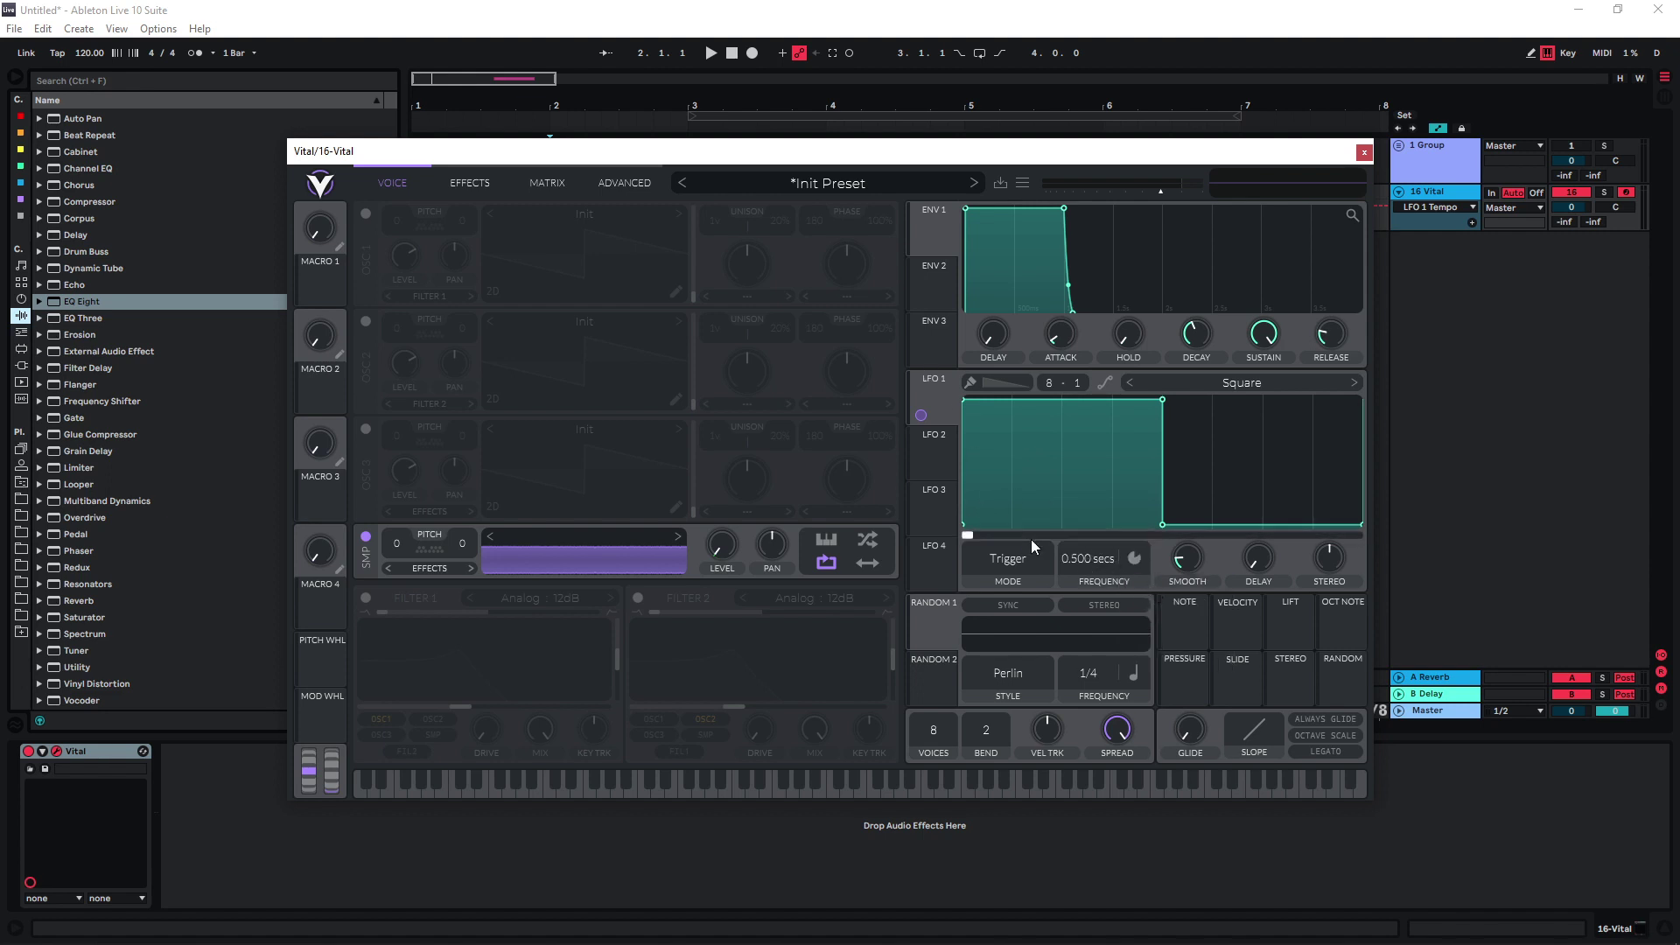
{"action": "left_click_drag", "start_coordinate": [320, 281], "coordinate": [1095, 601]}
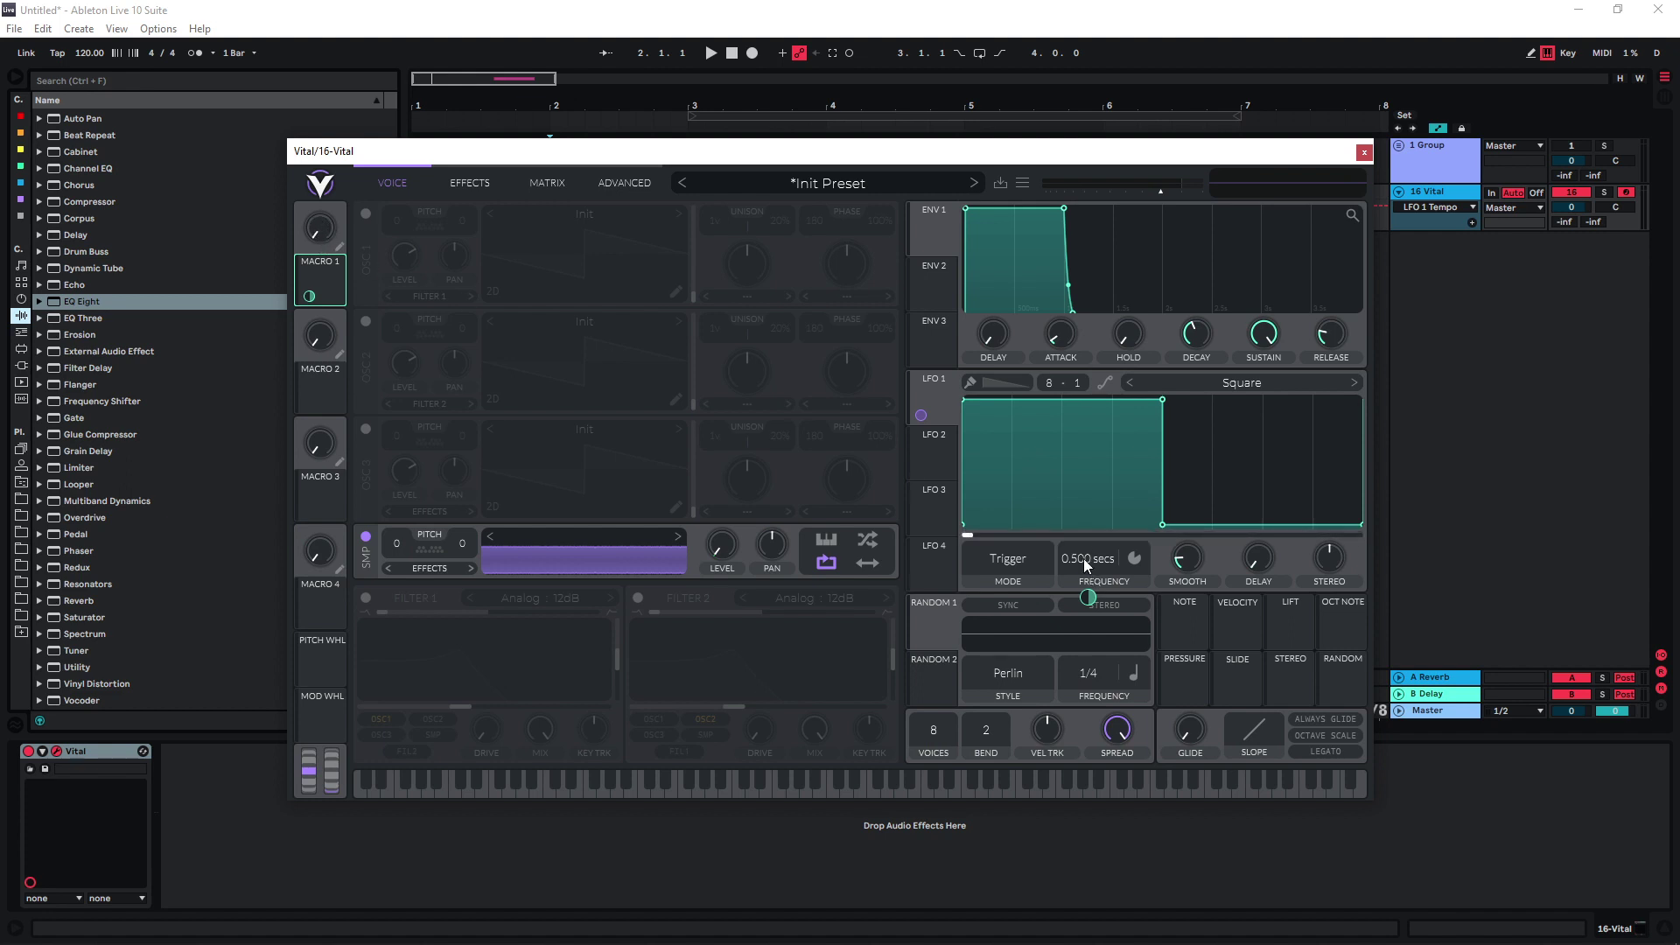
{"action": "left_click_drag", "start_coordinate": [1080, 559], "coordinate": [1097, 553]}
{"action": "left_click_drag", "start_coordinate": [311, 233], "coordinate": [346, 11]}
{"action": "left_click_drag", "start_coordinate": [1090, 595], "coordinate": [1094, 637]}
Modulate the sampler's pitch with Macro 1 by 48 semitones and load the HVAC Unit sample.
{"action": "left_click_drag", "start_coordinate": [310, 294], "coordinate": [391, 548]}
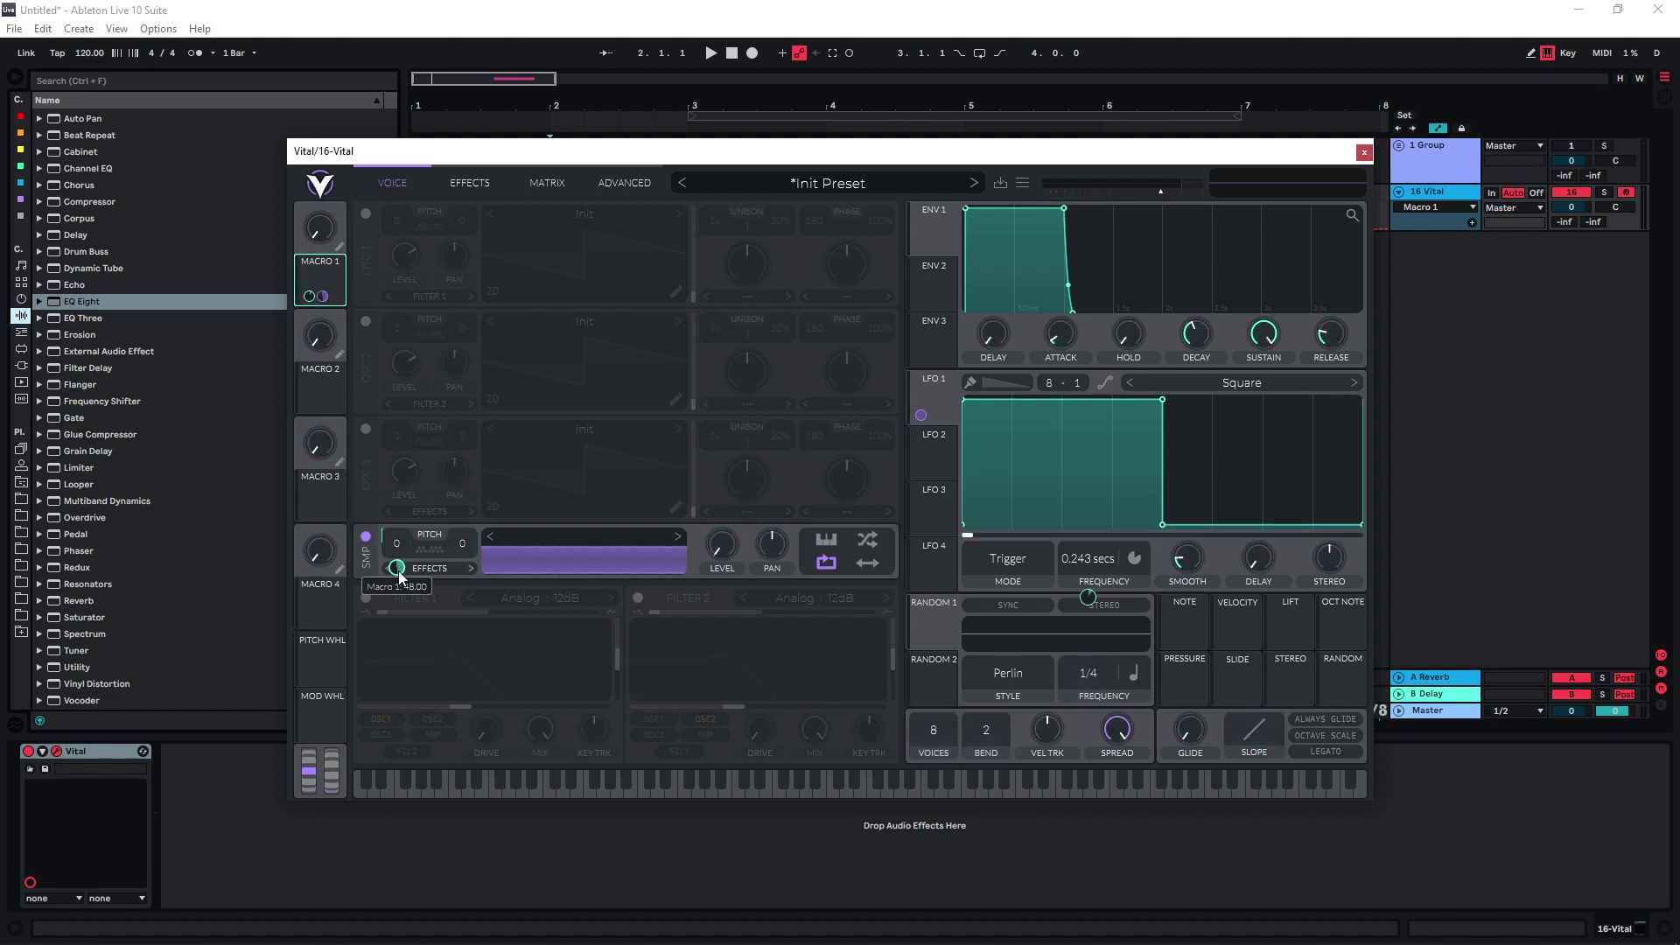
{"action": "left_click", "coordinate": [576, 543]}
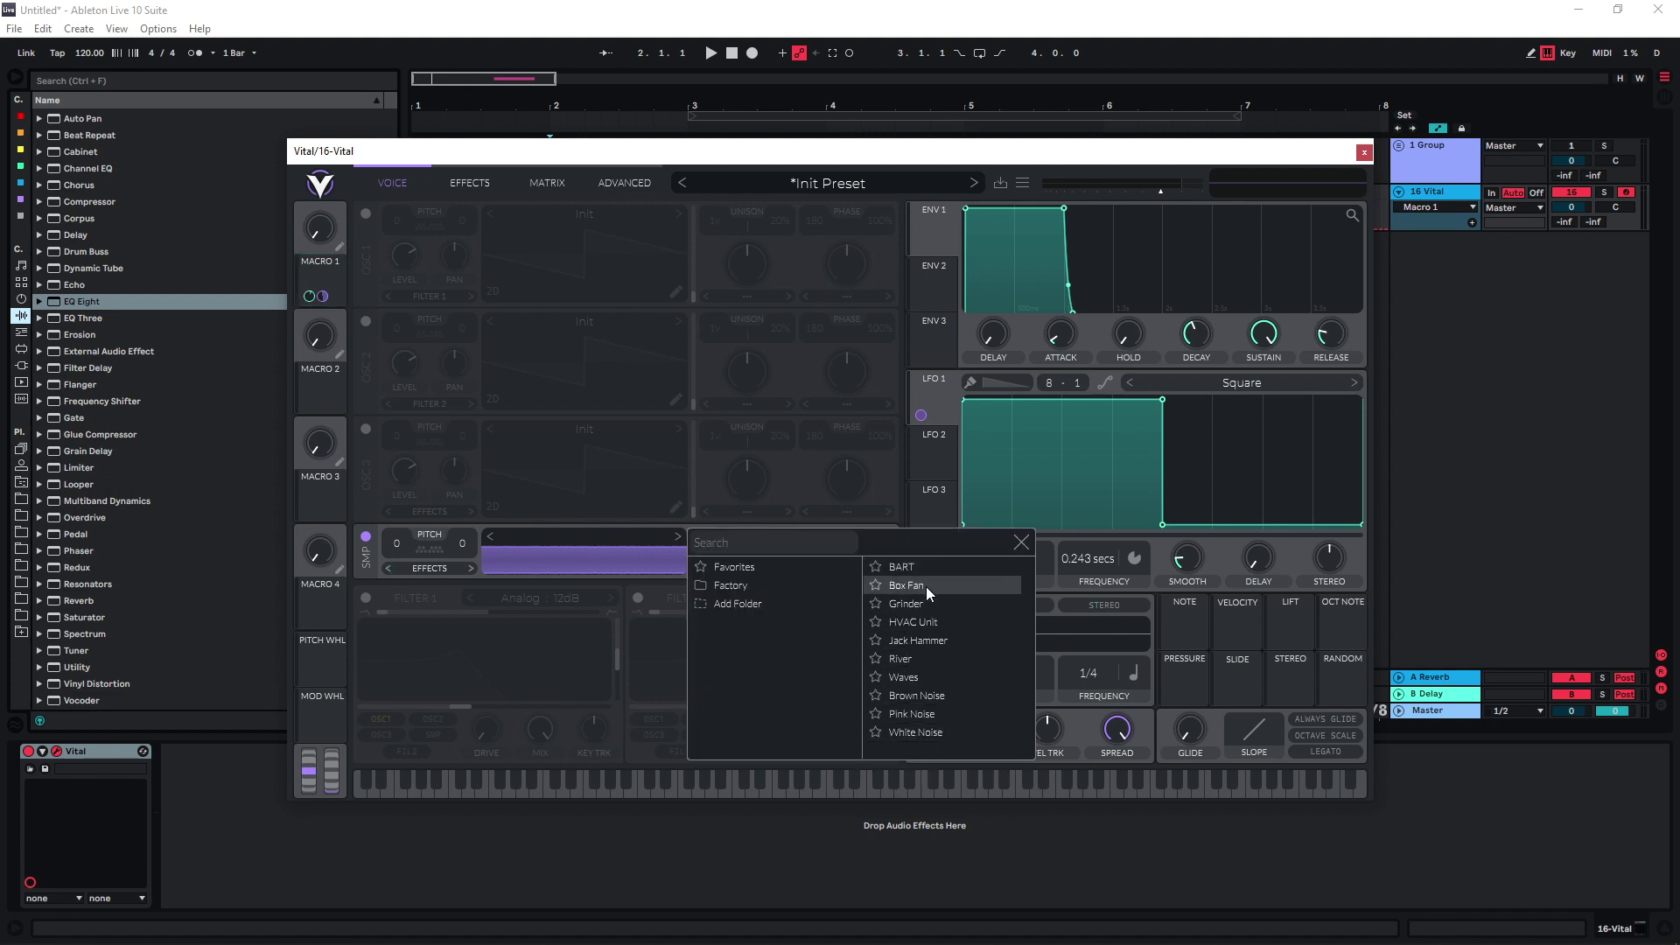
{"action": "left_click", "coordinate": [967, 623]}
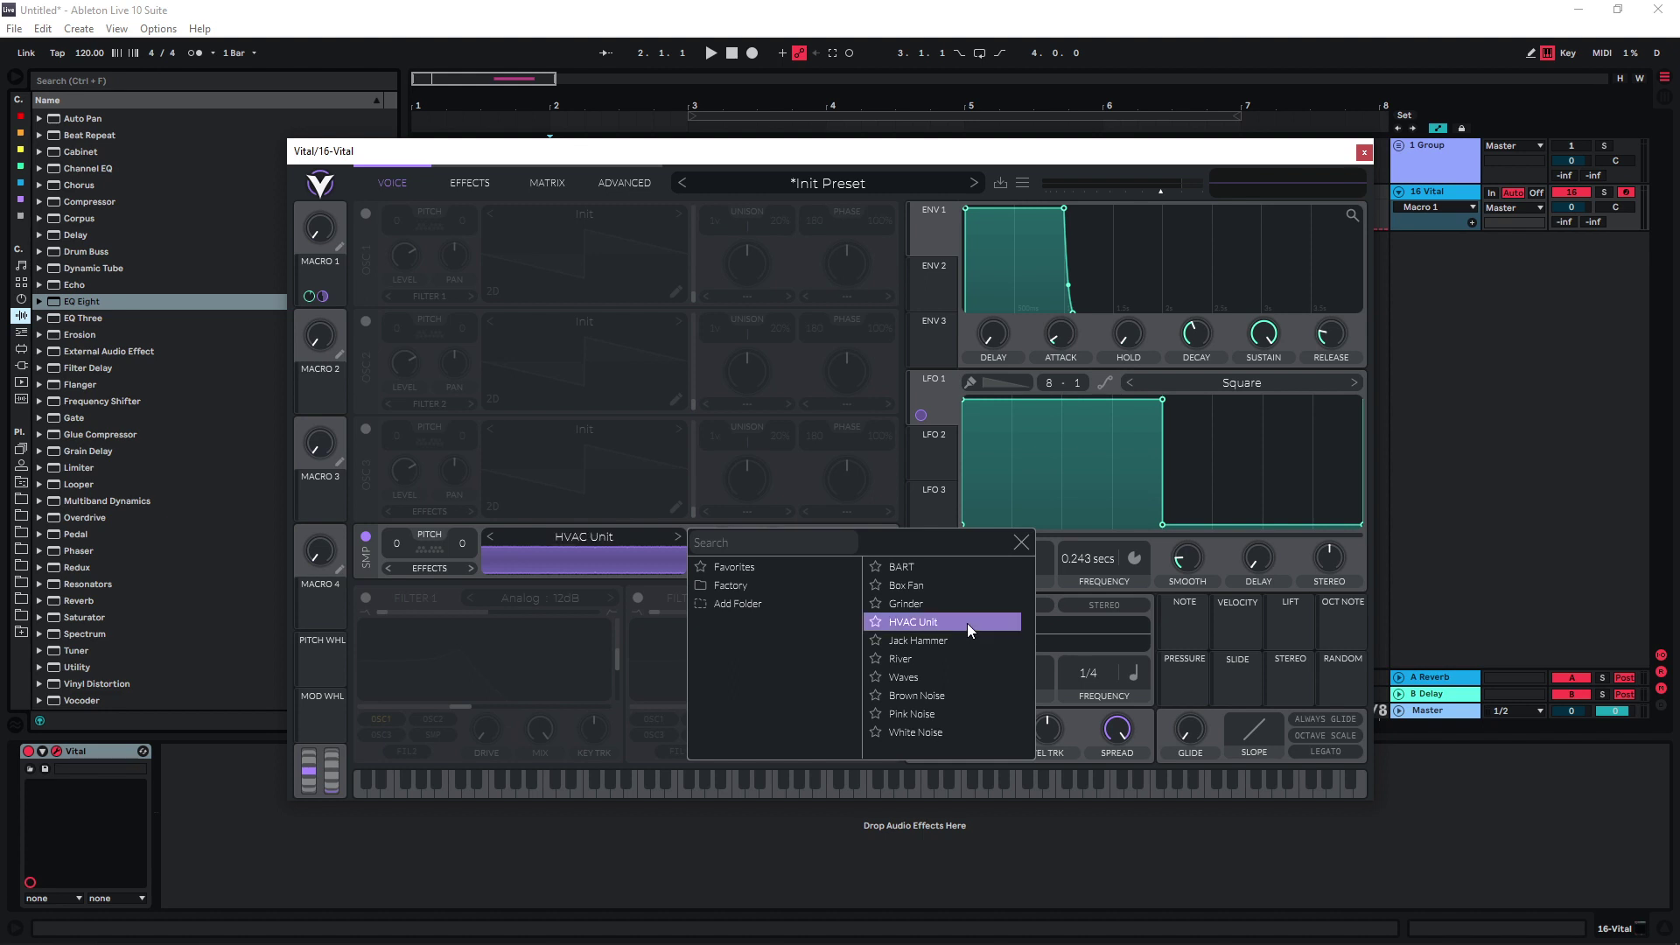
Turn on keytracking for the sampler and audition it with played notes while sweeping Macro 1 up and back to zero.
{"action": "left_click", "coordinate": [302, 280]}
{"action": "left_click_drag", "start_coordinate": [321, 66], "coordinate": [327, 259]}
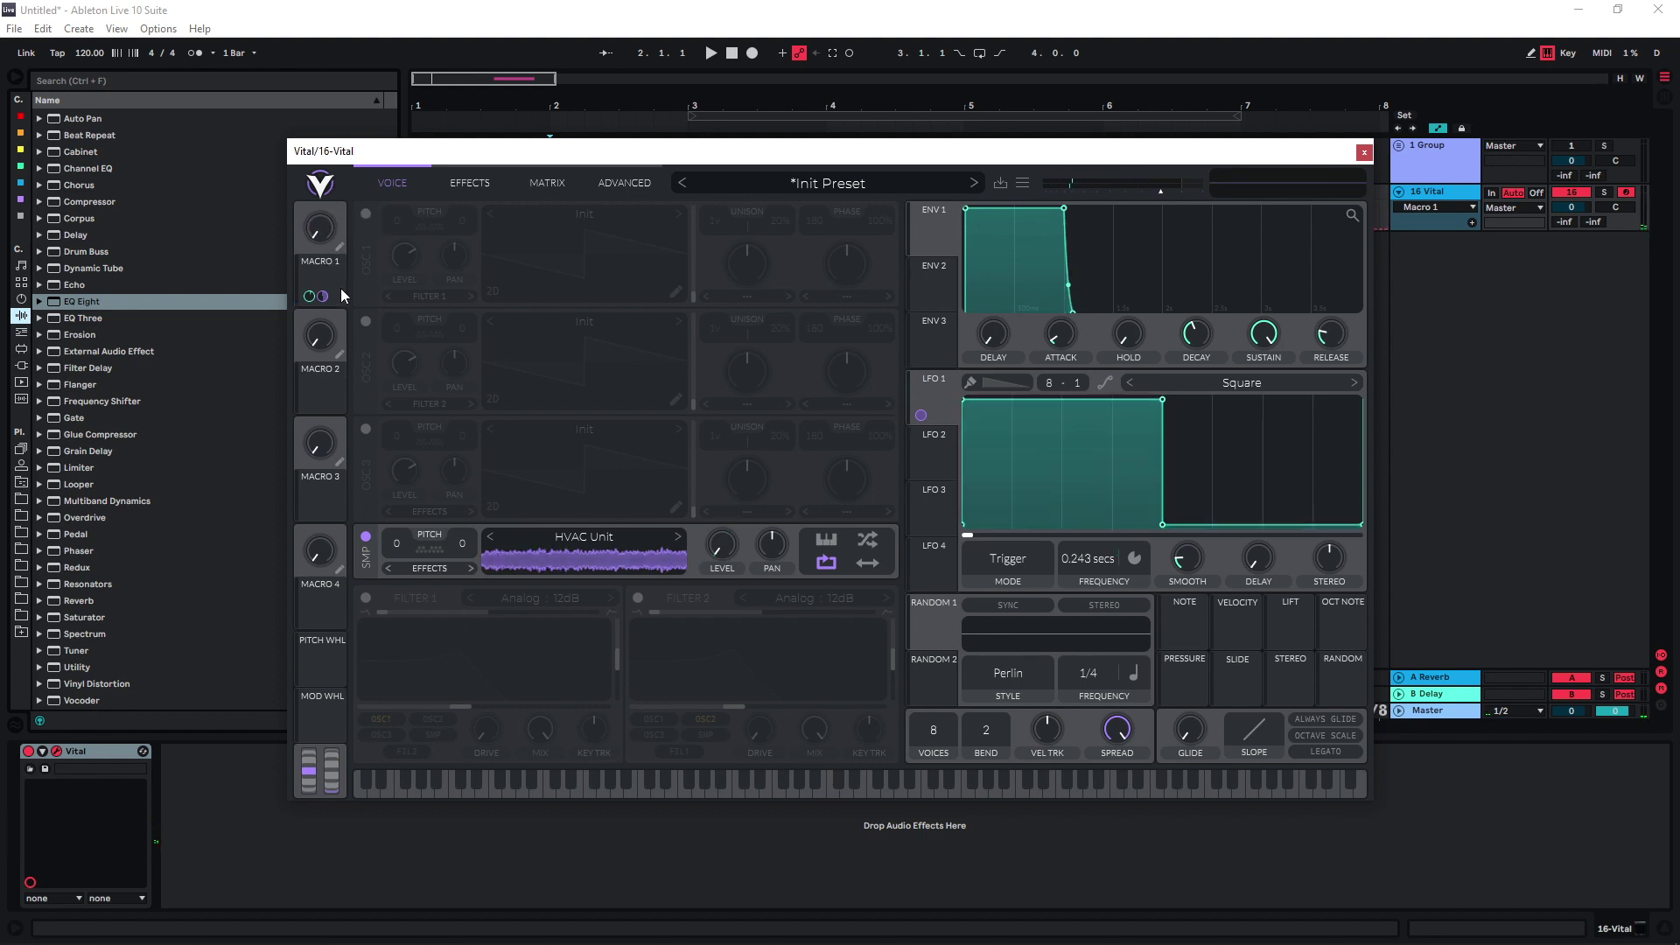
{"action": "left_click_drag", "start_coordinate": [342, 294], "coordinate": [398, 637]}
{"action": "key", "text": "a"}
{"action": "left_click_drag", "start_coordinate": [319, 226], "coordinate": [314, 104]}
{"action": "key", "text": "x"}
{"action": "key", "text": "a"}
{"action": "left_click_drag", "start_coordinate": [321, 230], "coordinate": [342, 406]}
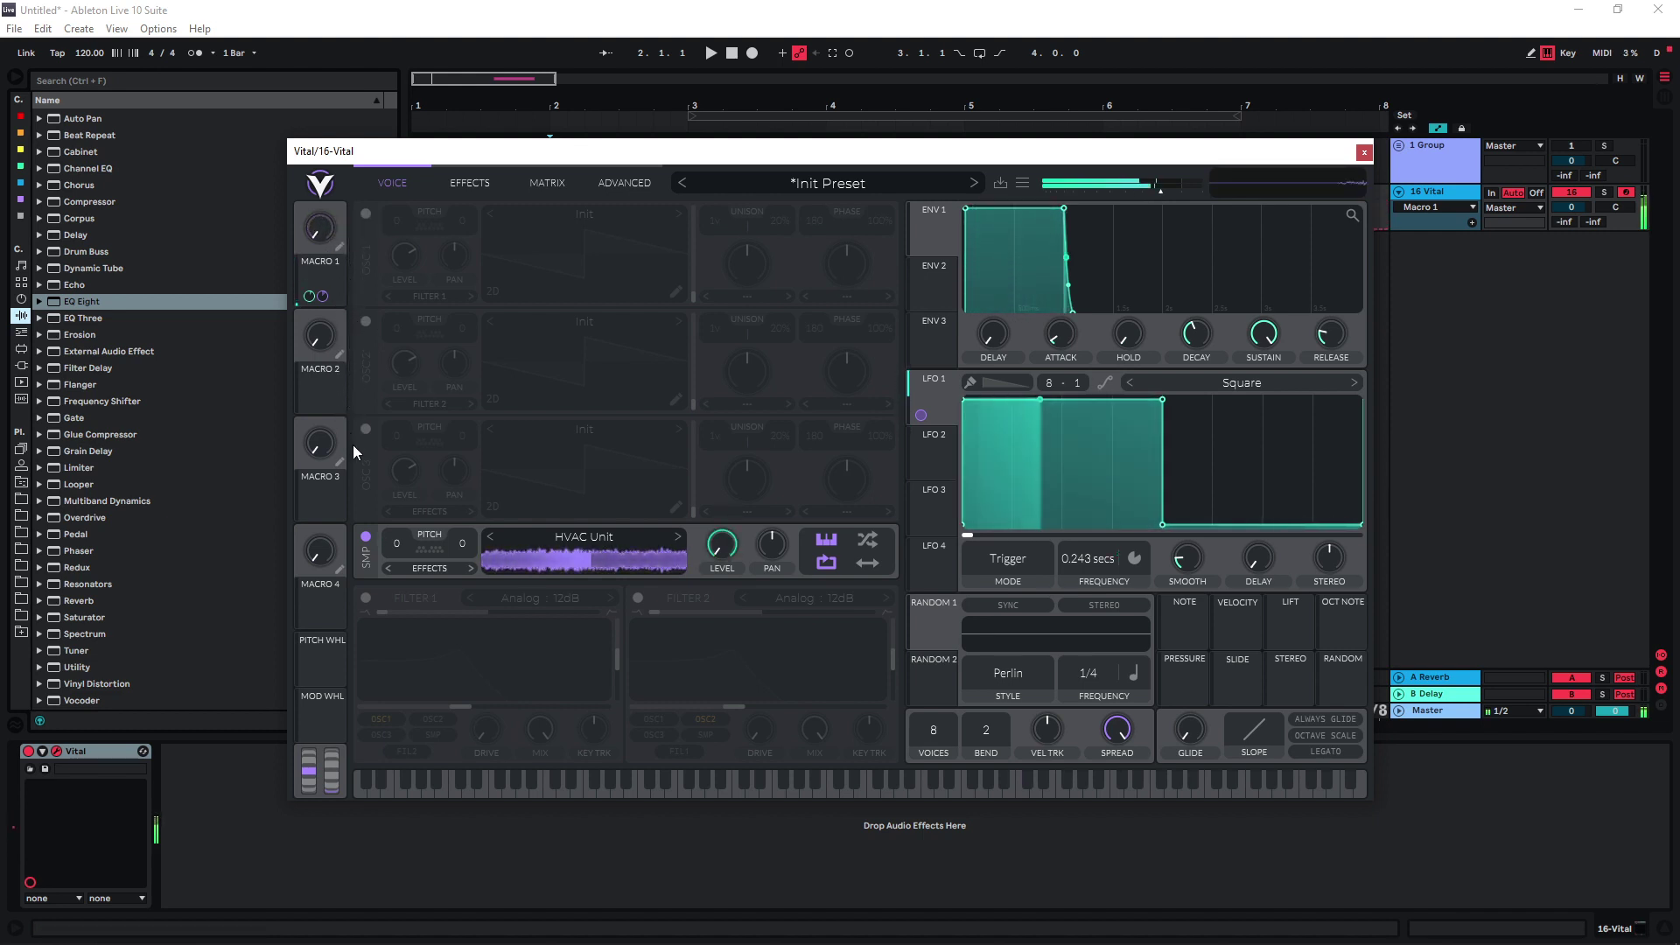
Enable the Compressor effect in Multiband mode and raise its attack slightly.
{"action": "left_click", "coordinate": [470, 181]}
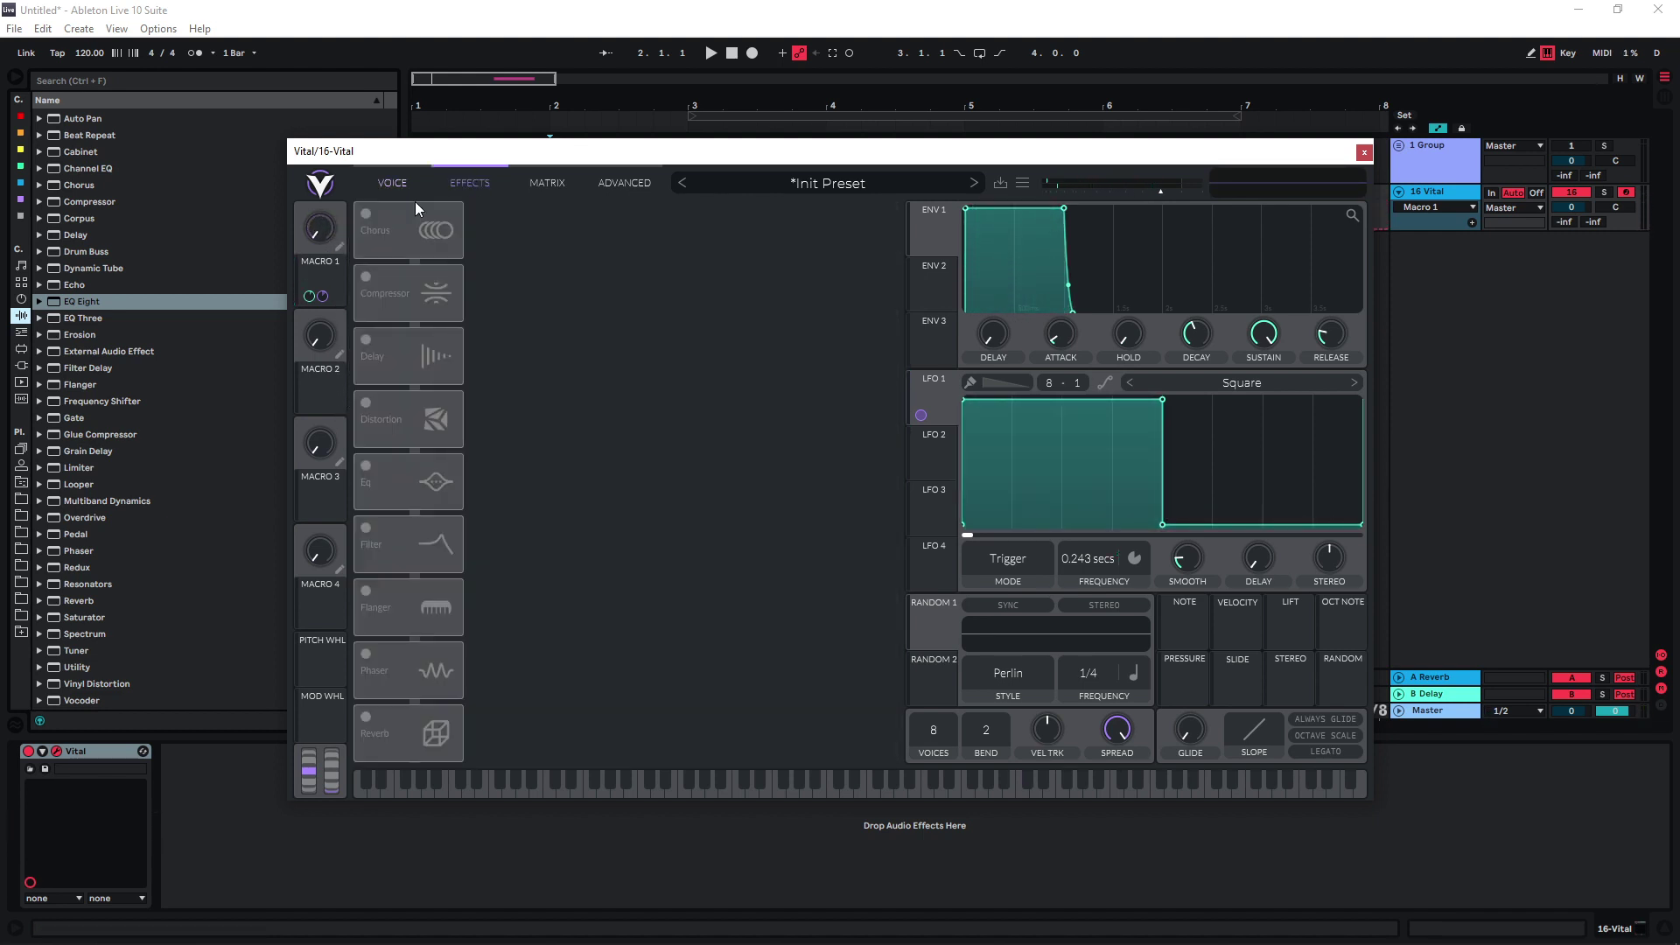
{"action": "left_click", "coordinate": [366, 277]}
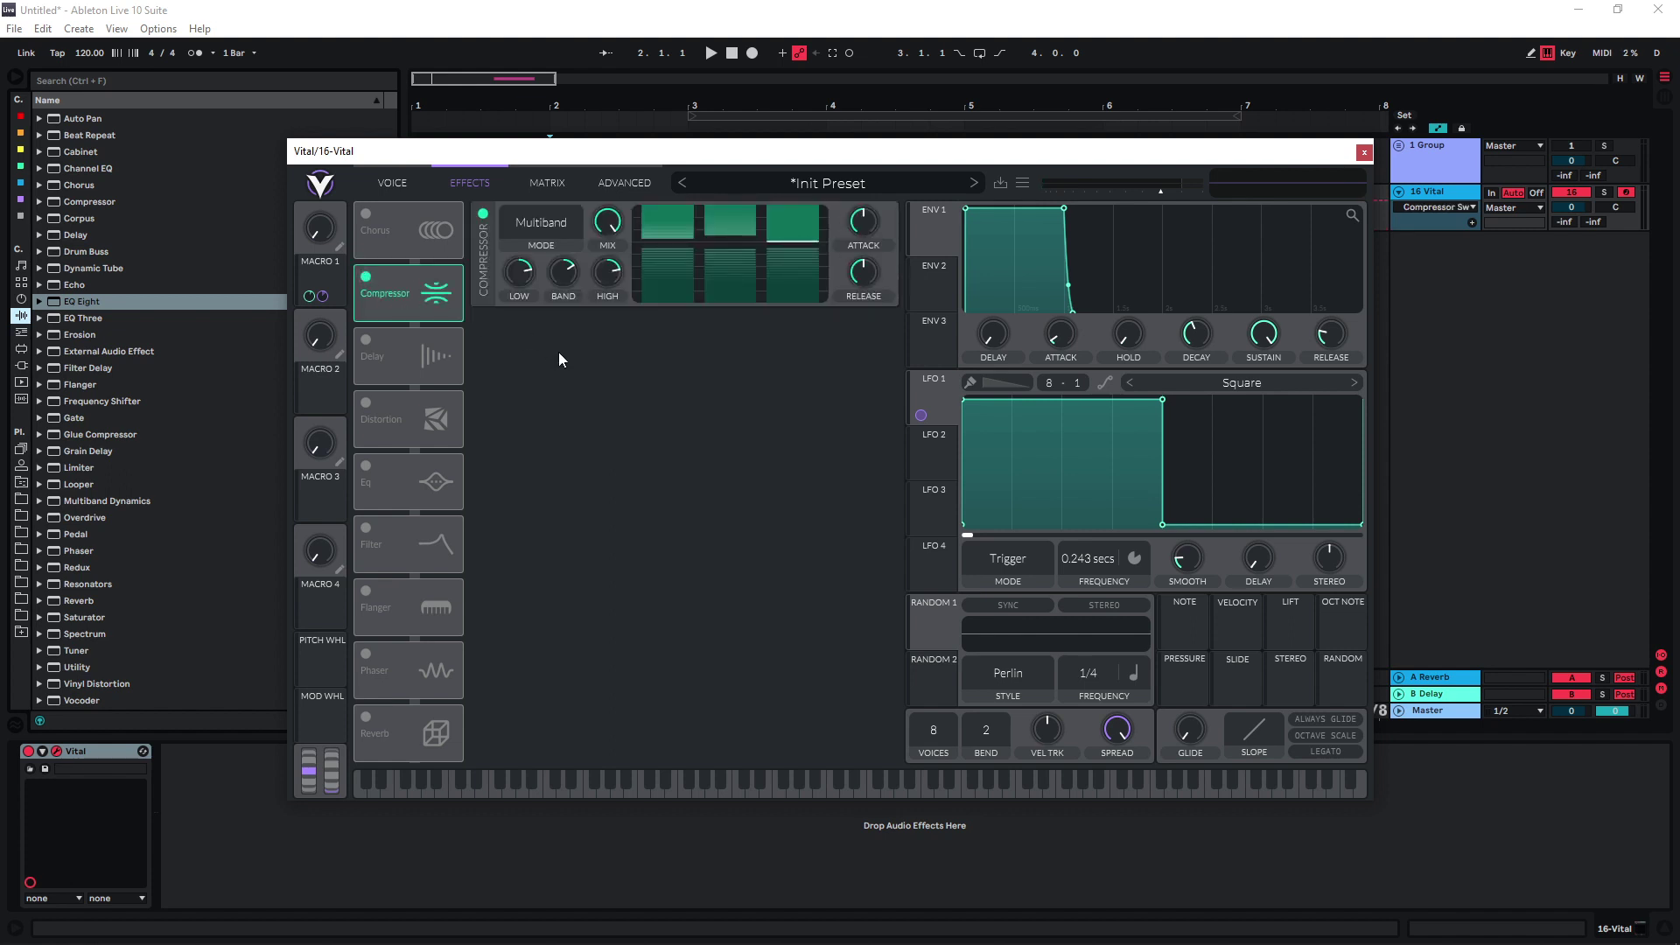
{"action": "left_click_drag", "start_coordinate": [862, 232], "coordinate": [862, 187]}
{"action": "mouse_move", "coordinate": [339, 250]}
{"action": "left_mouse_down"}
{"action": "mouse_move", "coordinate": [327, 66]}
{"action": "mouse_move", "coordinate": [328, 255]}
{"action": "left_mouse_up"}
Enable the Reverb effect with slightly more size and time and less mix, and audition it while raising Macro 1.
{"action": "left_click", "coordinate": [366, 716]}
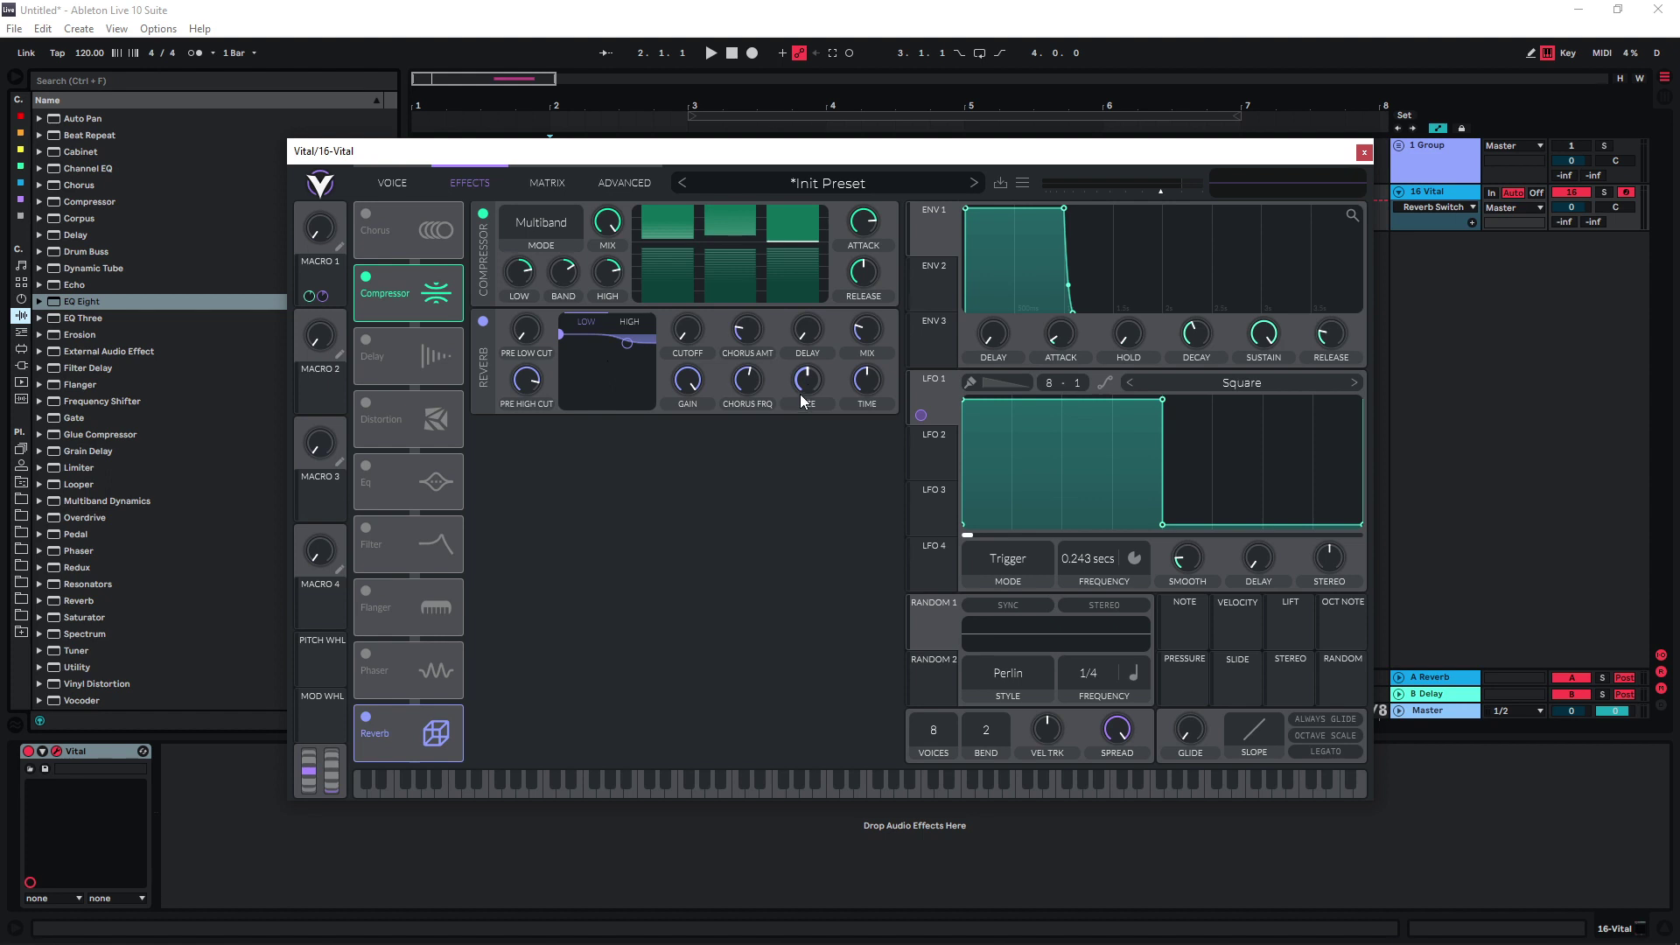
{"action": "left_click_drag", "start_coordinate": [801, 394], "coordinate": [803, 378]}
{"action": "left_click_drag", "start_coordinate": [869, 329], "coordinate": [864, 350]}
{"action": "left_click_drag", "start_coordinate": [861, 390], "coordinate": [860, 376]}
{"action": "left_click_drag", "start_coordinate": [316, 238], "coordinate": [332, 146]}
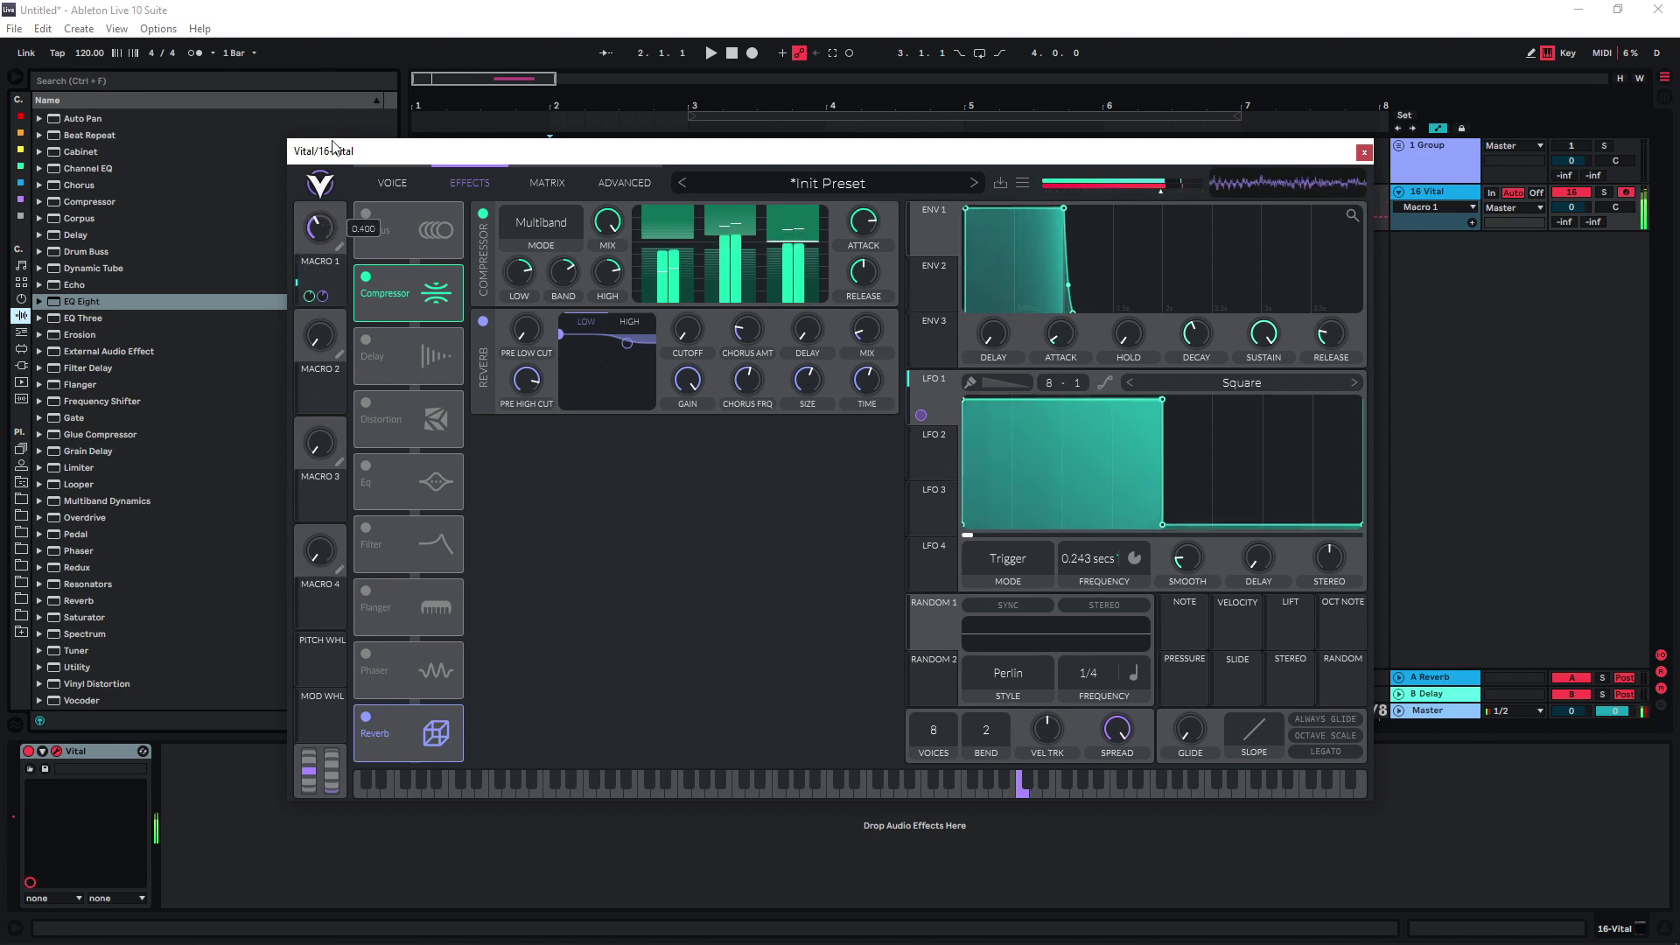
Modulate the sampler's pan with LFO 2.
{"action": "left_click", "coordinate": [392, 182]}
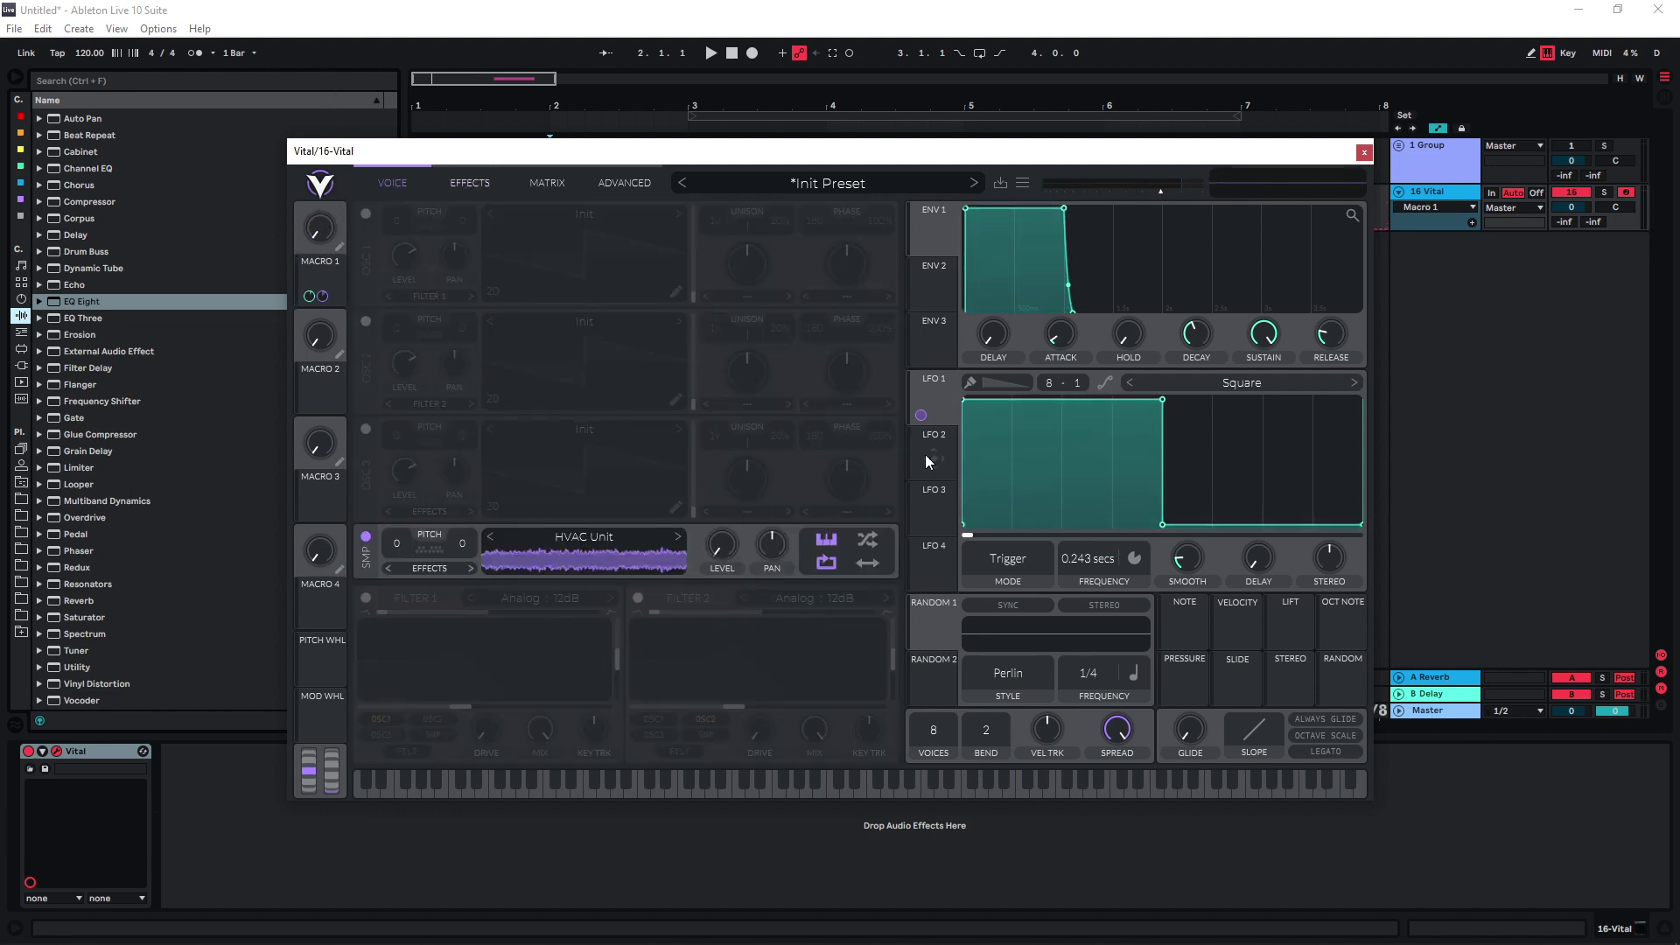
{"action": "left_click", "coordinate": [925, 454]}
{"action": "left_click_drag", "start_coordinate": [921, 469], "coordinate": [774, 584]}
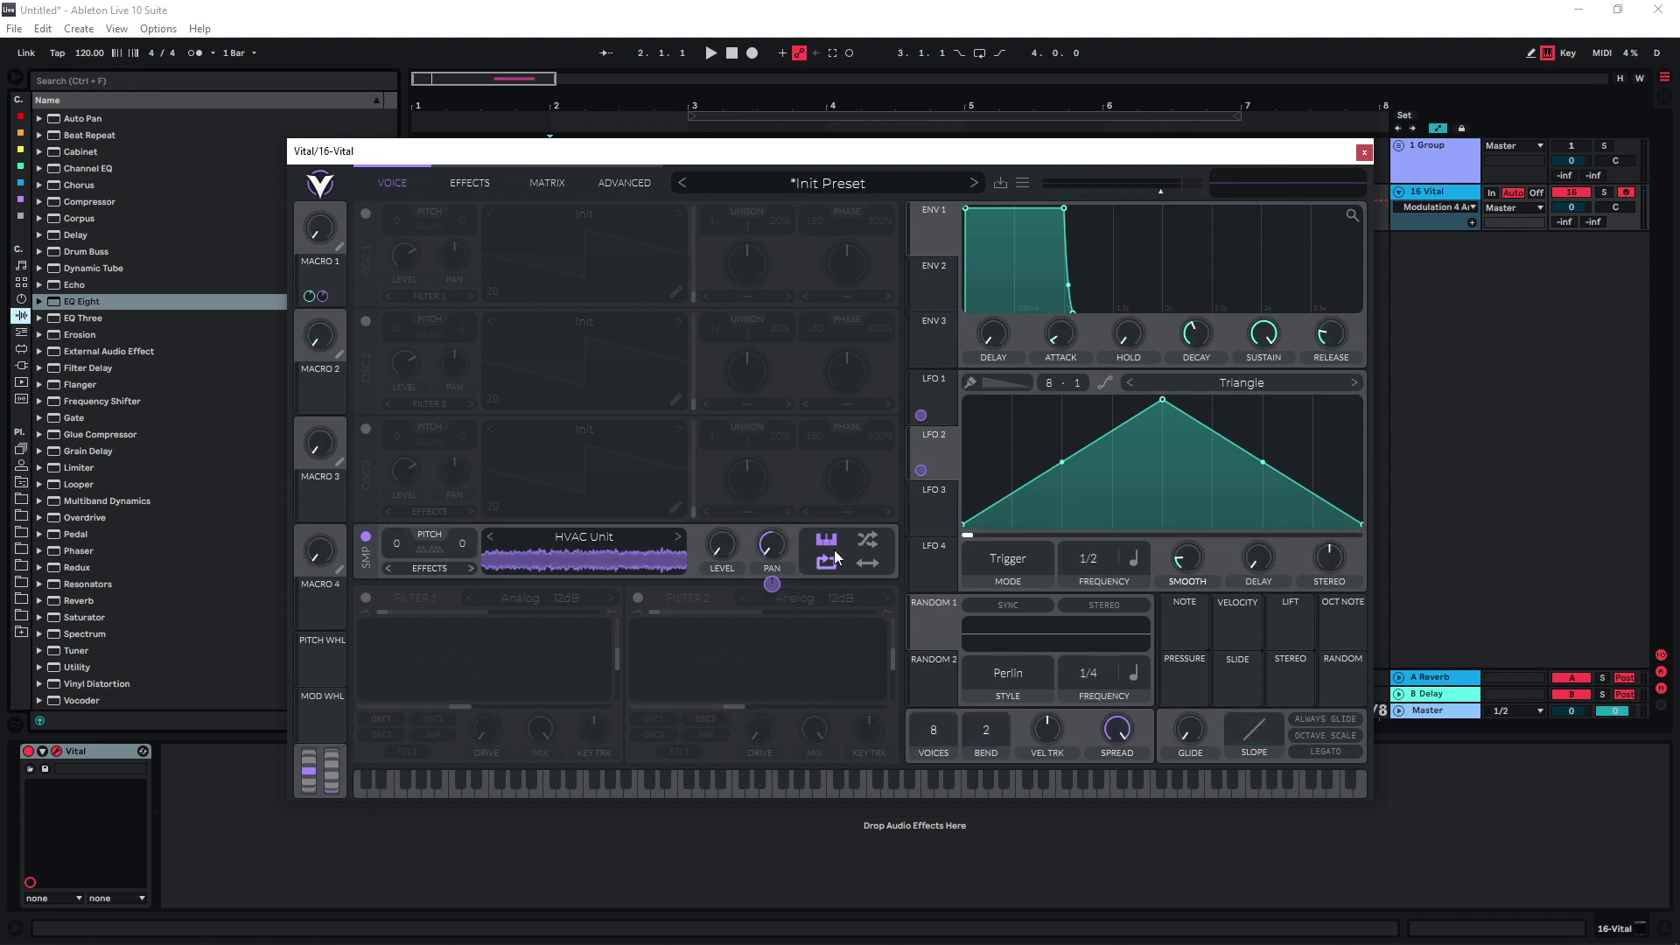
Set LFO 2's frequency to 0.243 secs to match LFO 1 and modulate it with Macro 1.
{"action": "left_click", "coordinate": [935, 386]}
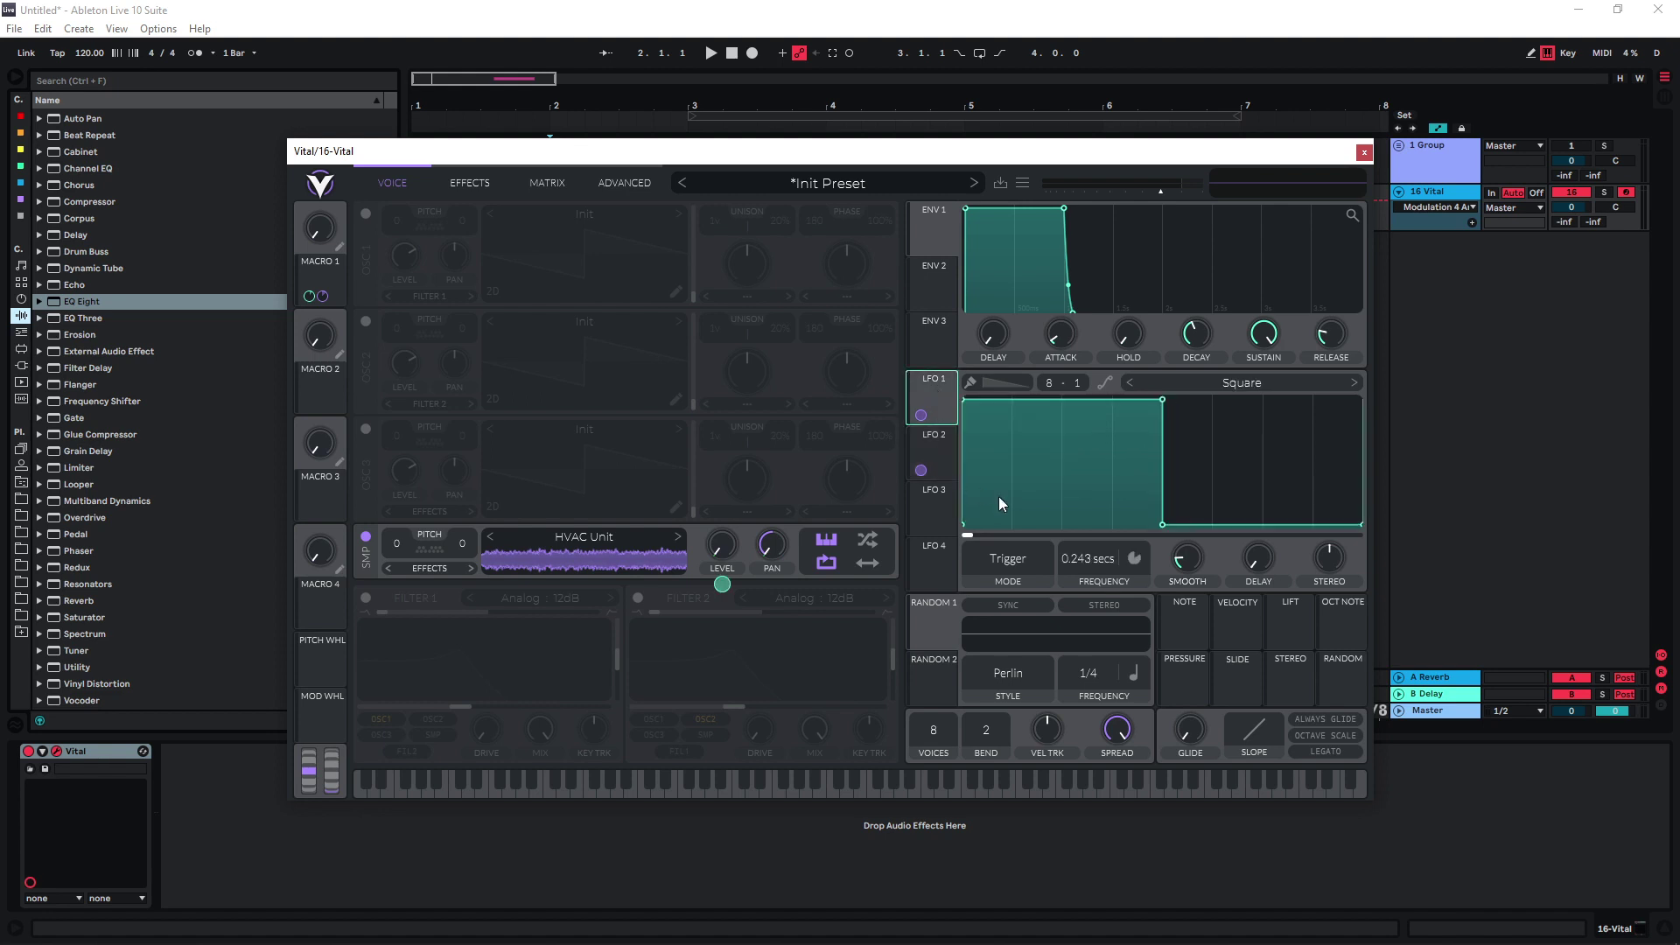
{"action": "left_click", "coordinate": [936, 444]}
{"action": "left_click", "coordinate": [934, 401]}
{"action": "left_click", "coordinate": [942, 463]}
{"action": "left_click_drag", "start_coordinate": [1083, 553], "coordinate": [1083, 562]}
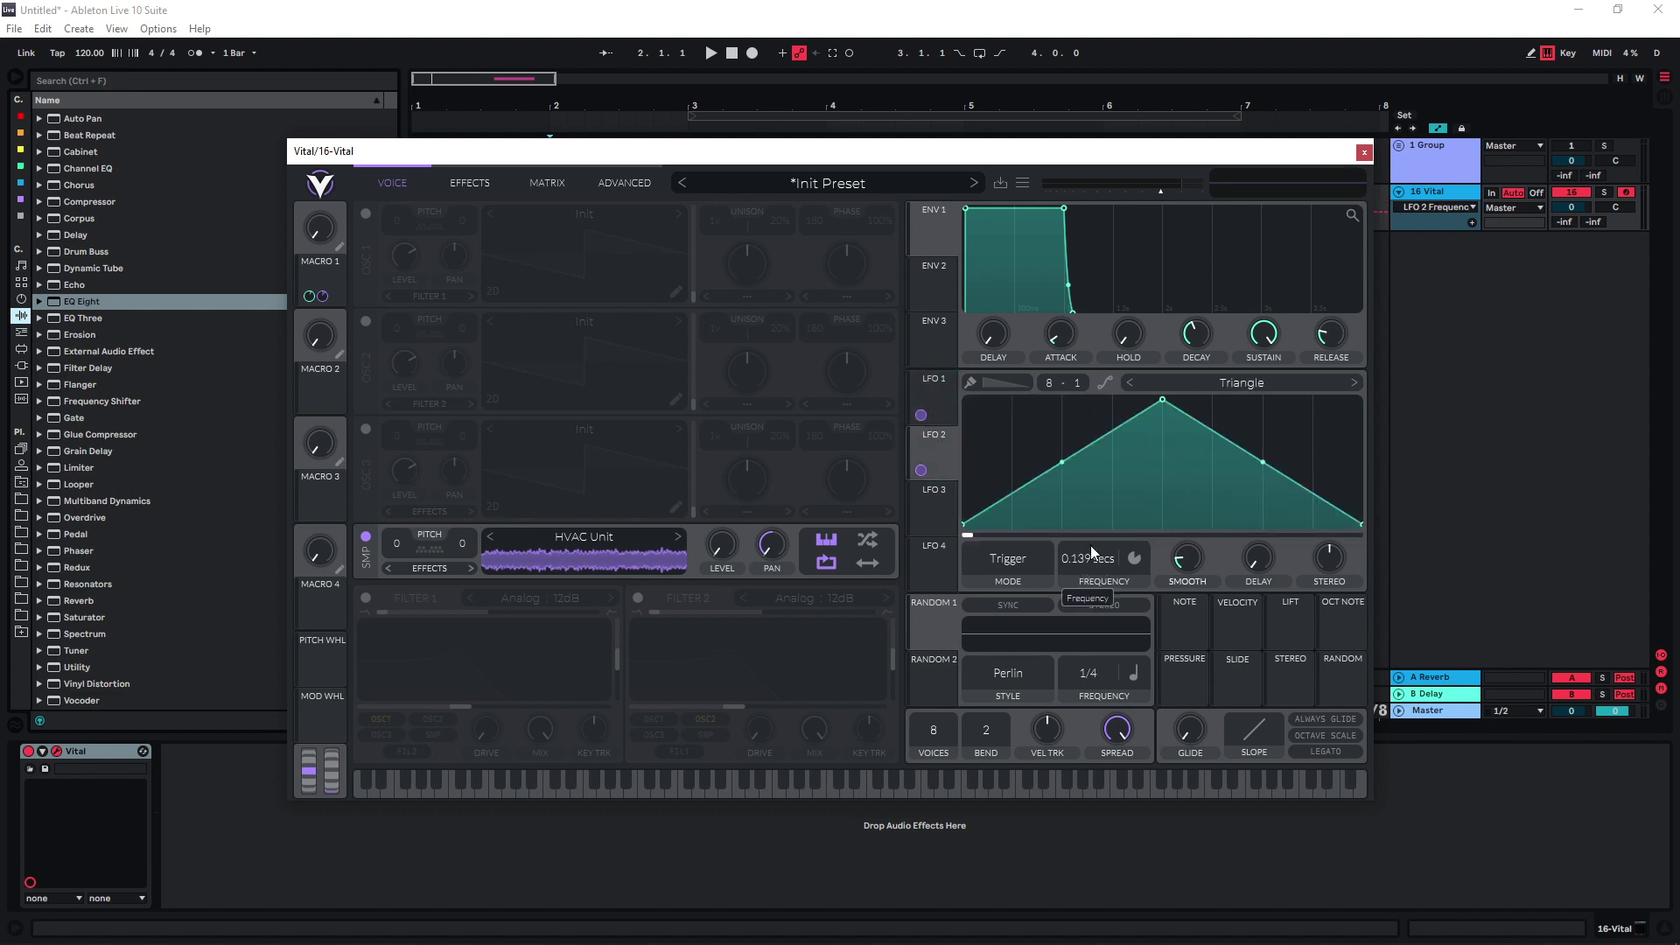
{"action": "left_click", "coordinate": [941, 404]}
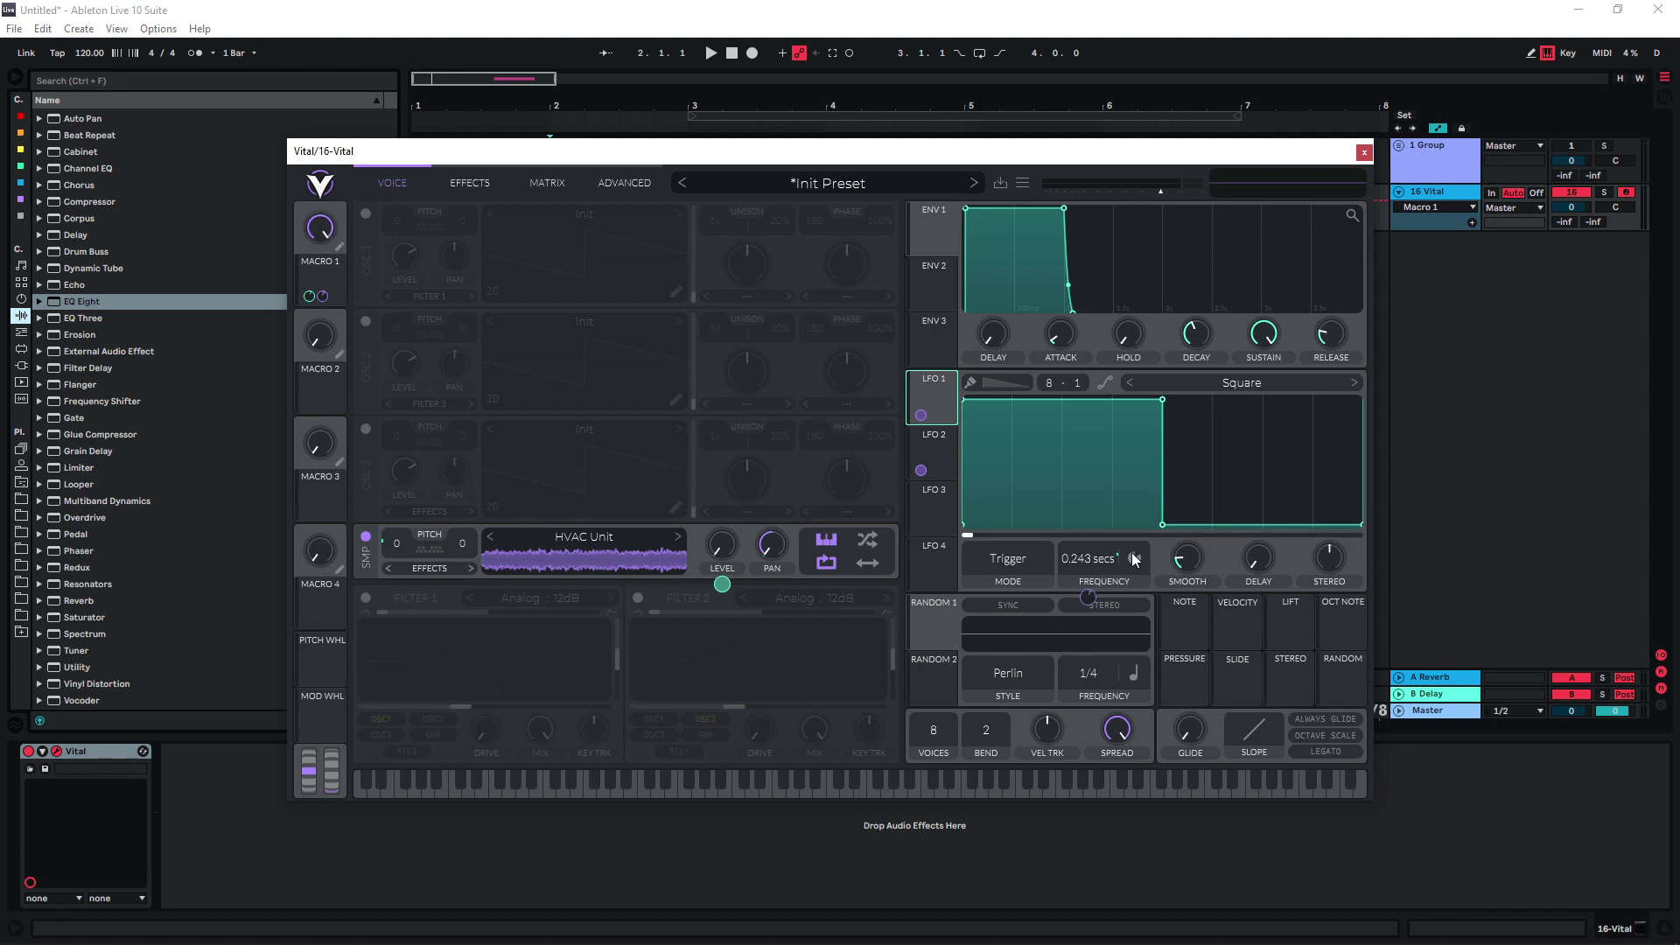
{"action": "left_click", "coordinate": [940, 456]}
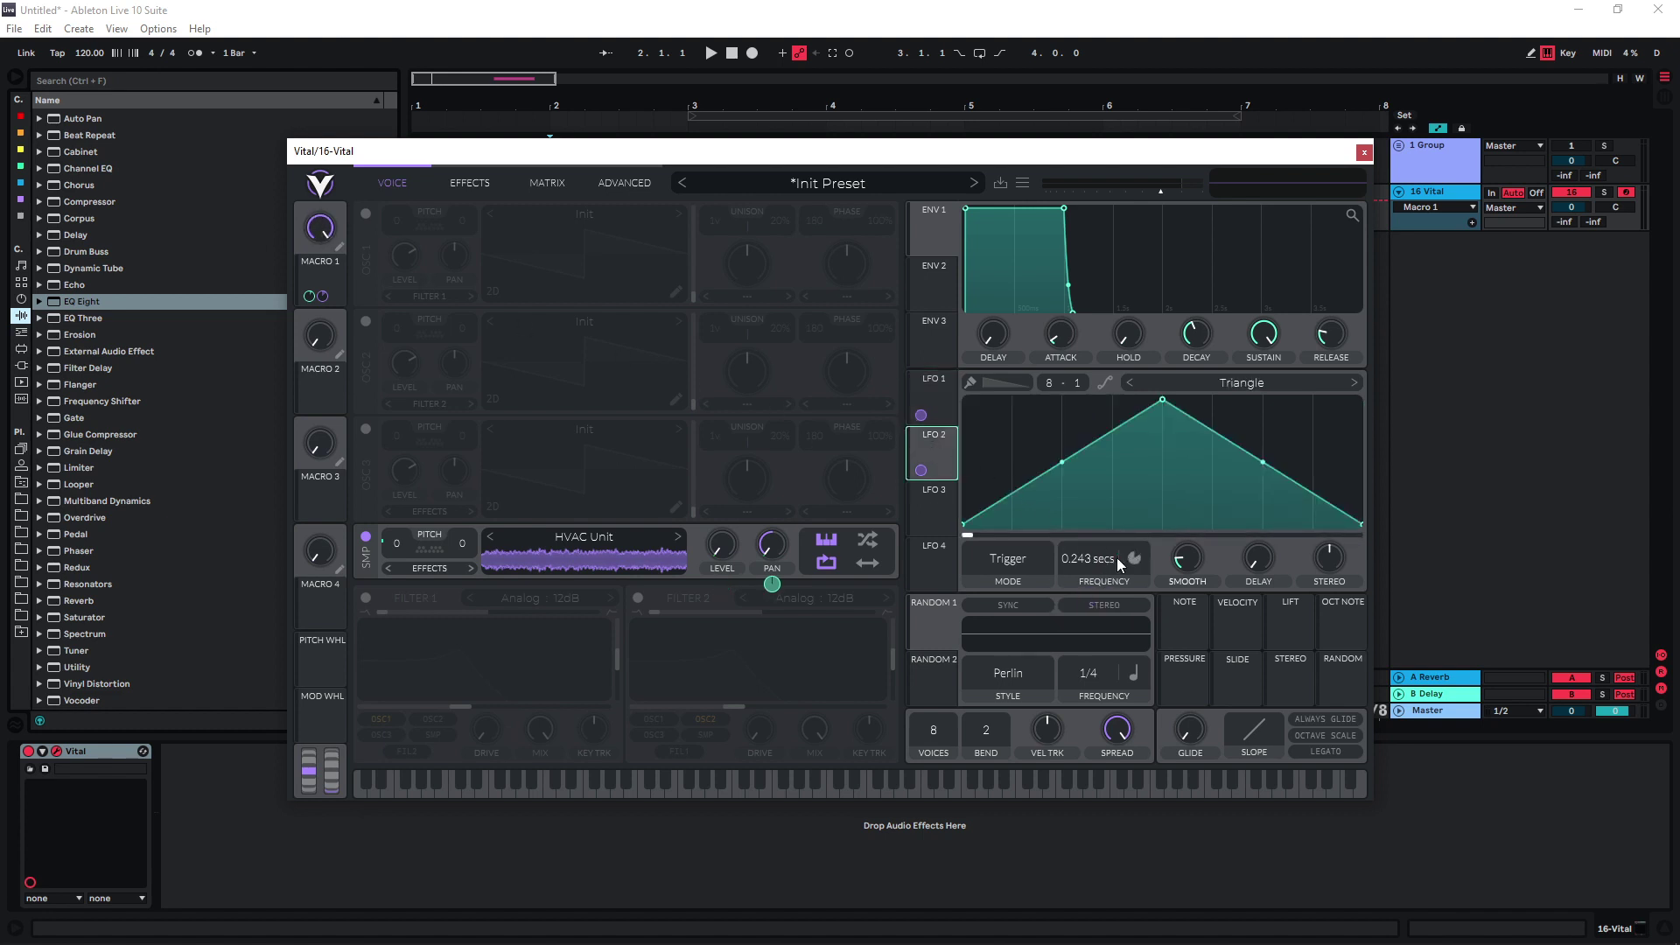
{"action": "left_click_drag", "start_coordinate": [318, 270], "coordinate": [1129, 564]}
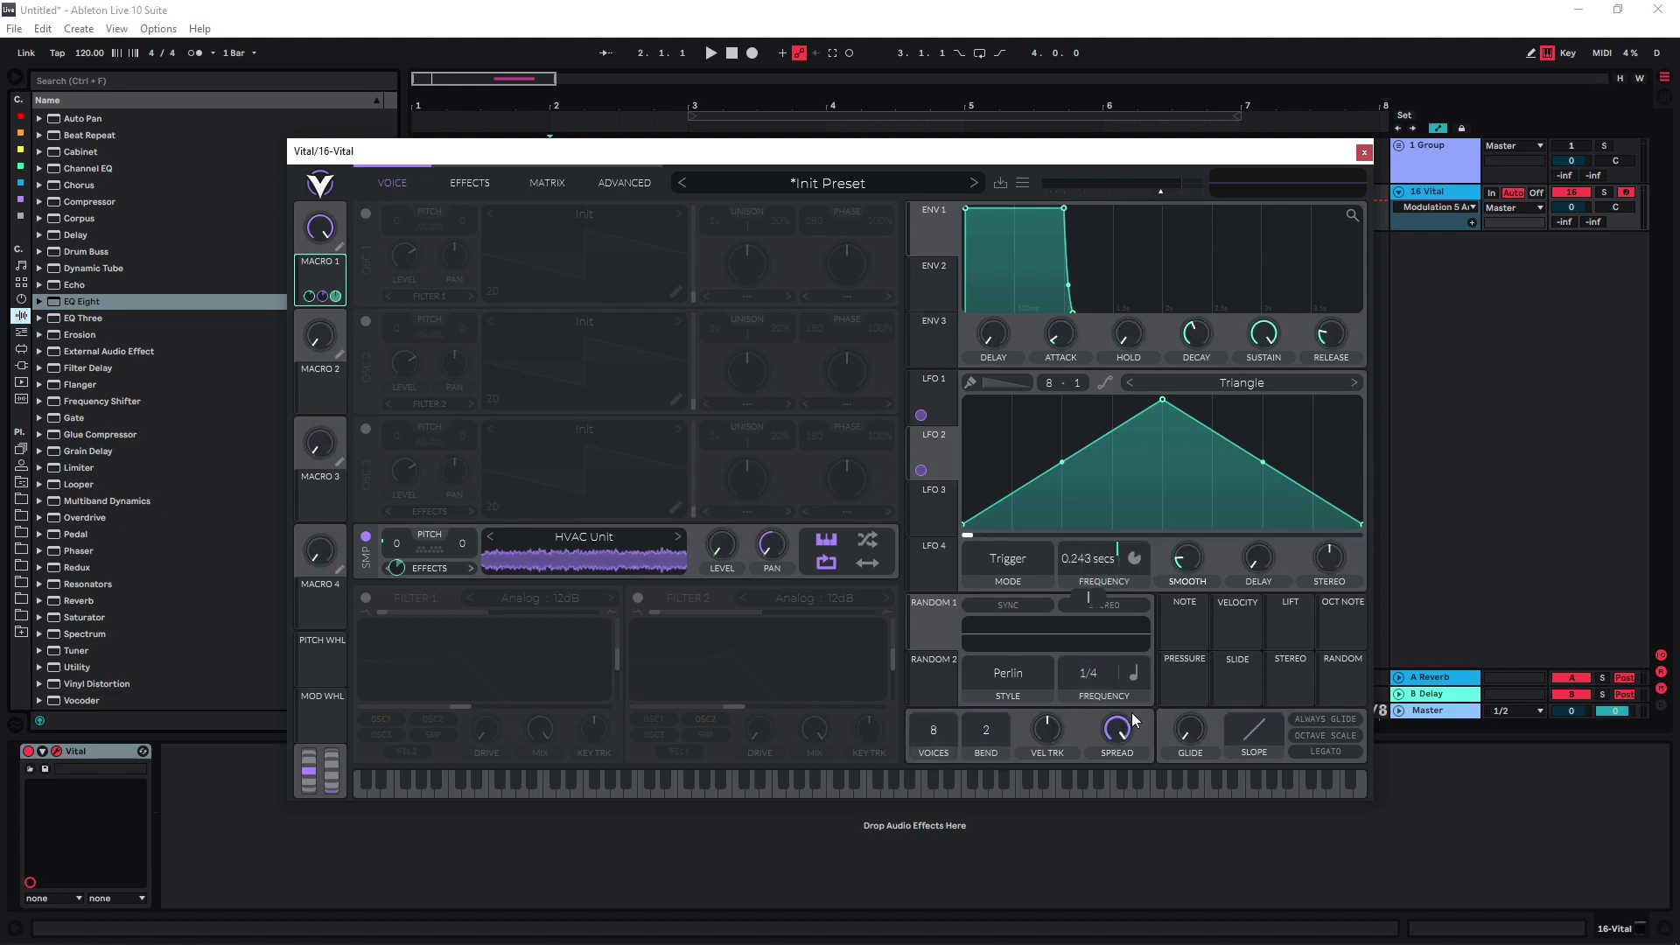
{"action": "key", "text": "Return"}
Turn oscillator 1 back on with the Basic Shapes wavetable and transpose it to -48.
{"action": "left_click", "coordinate": [366, 212]}
{"action": "left_click", "coordinate": [583, 214]}
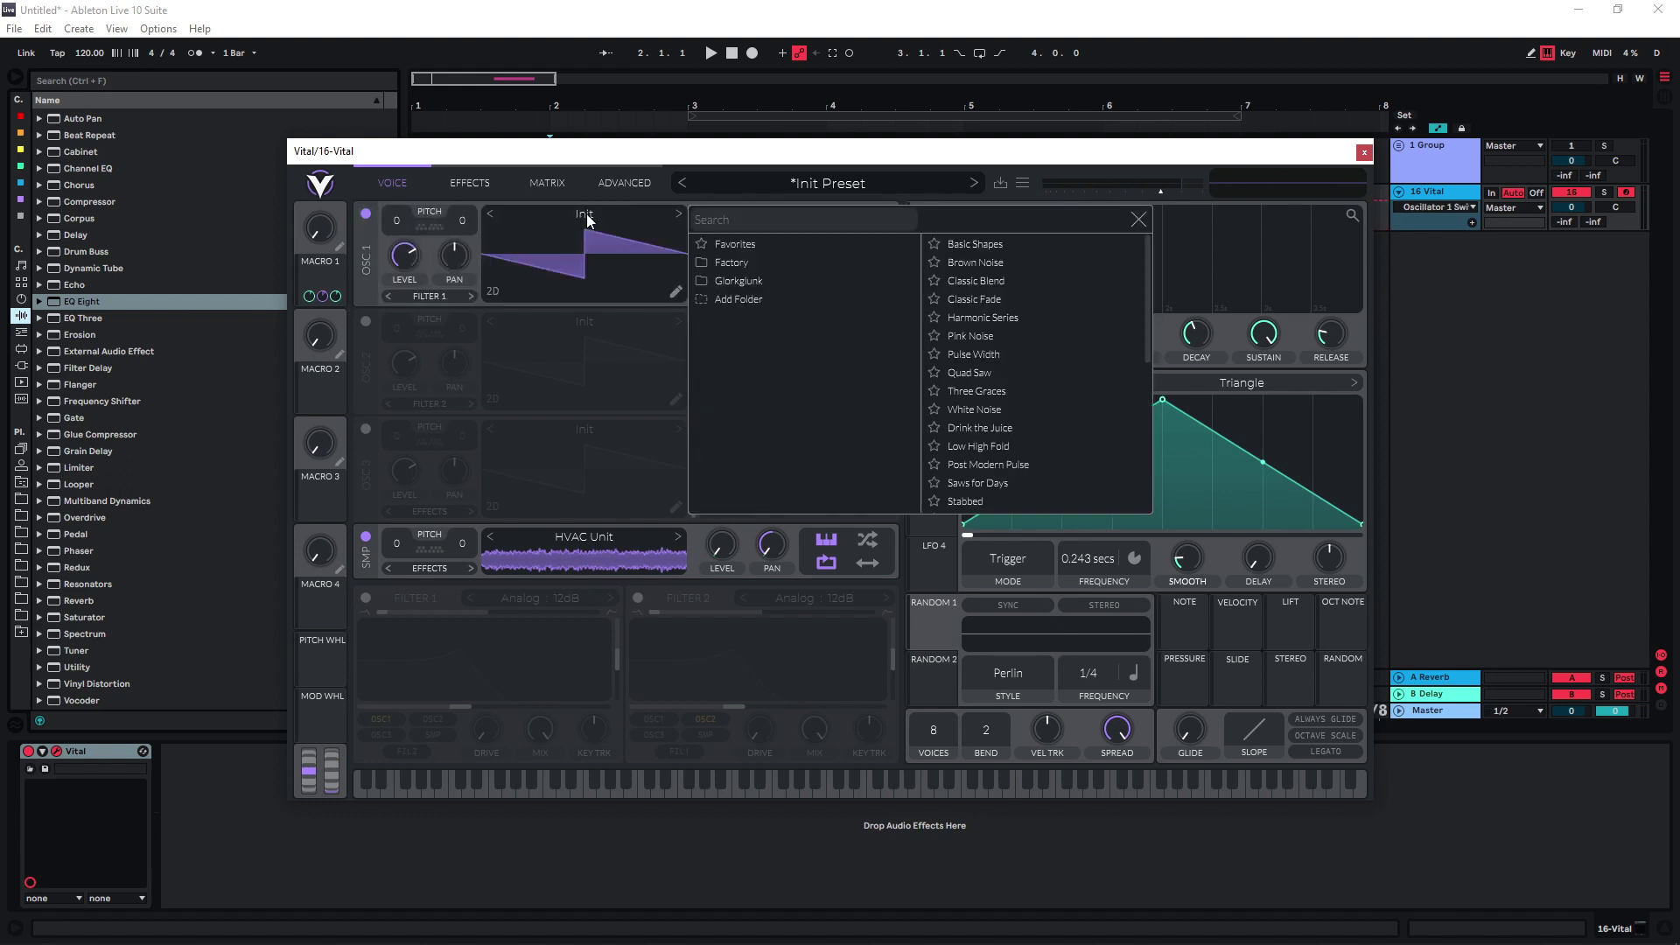
{"action": "left_click", "coordinate": [968, 246]}
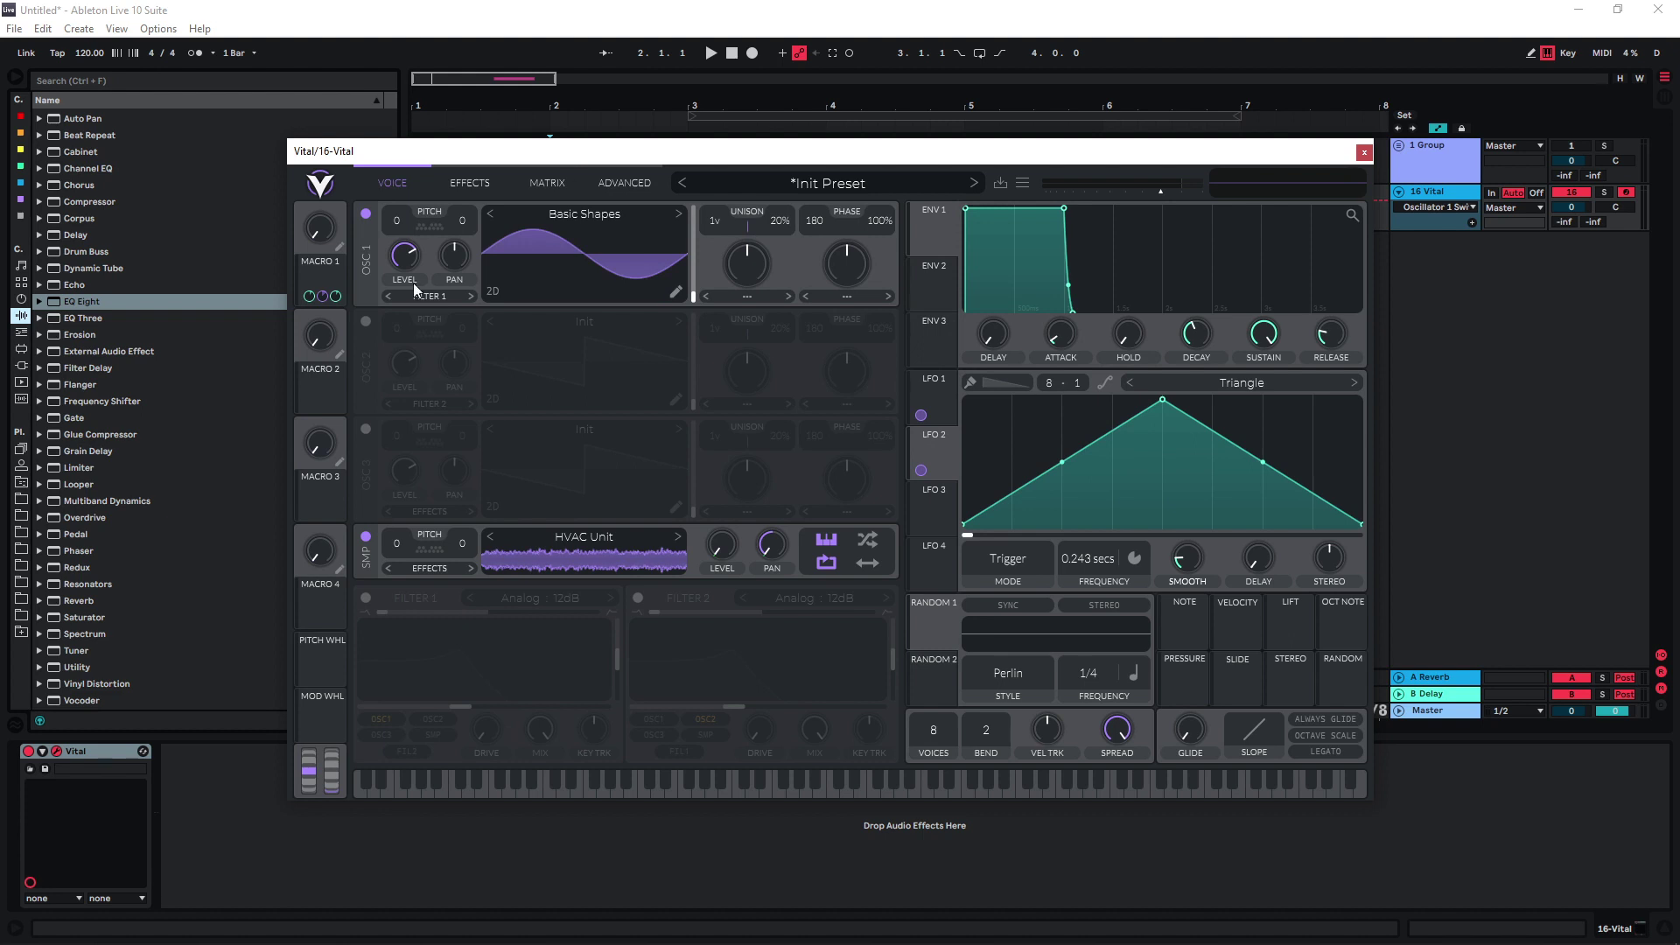
{"action": "left_click_drag", "start_coordinate": [394, 215], "coordinate": [430, 855]}
Lower oscillator 1's level to zero and modulate it with LFO 1, and modulate its pitch with Macro 1.
{"action": "left_click_drag", "start_coordinate": [404, 254], "coordinate": [423, 356]}
{"action": "left_click", "coordinate": [932, 392]}
{"action": "left_click_drag", "start_coordinate": [921, 414], "coordinate": [405, 258]}
{"action": "left_click", "coordinate": [408, 296]}
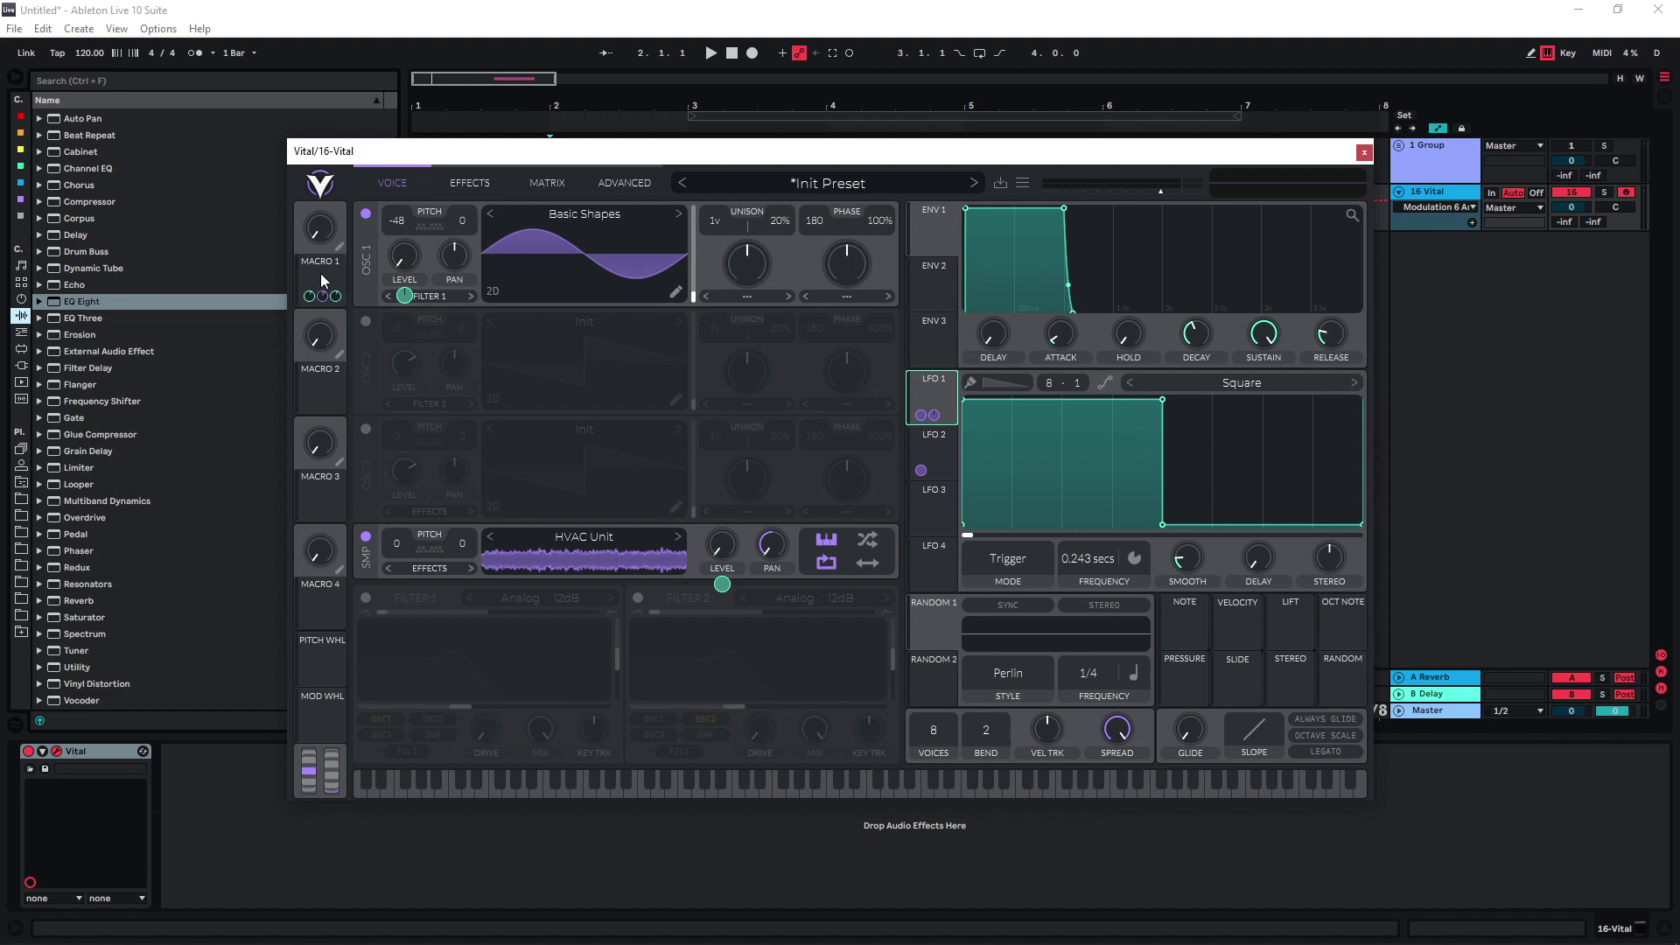
{"action": "left_click_drag", "start_coordinate": [317, 278], "coordinate": [397, 220]}
{"action": "left_click_drag", "start_coordinate": [322, 229], "coordinate": [331, 54]}
Enable oscillator 2 with the Alternating Harmonics wavetable at pitch -48 and modulate its wavetable frame with Macro 1.
{"action": "left_click", "coordinate": [365, 321]}
{"action": "left_click", "coordinate": [583, 321]}
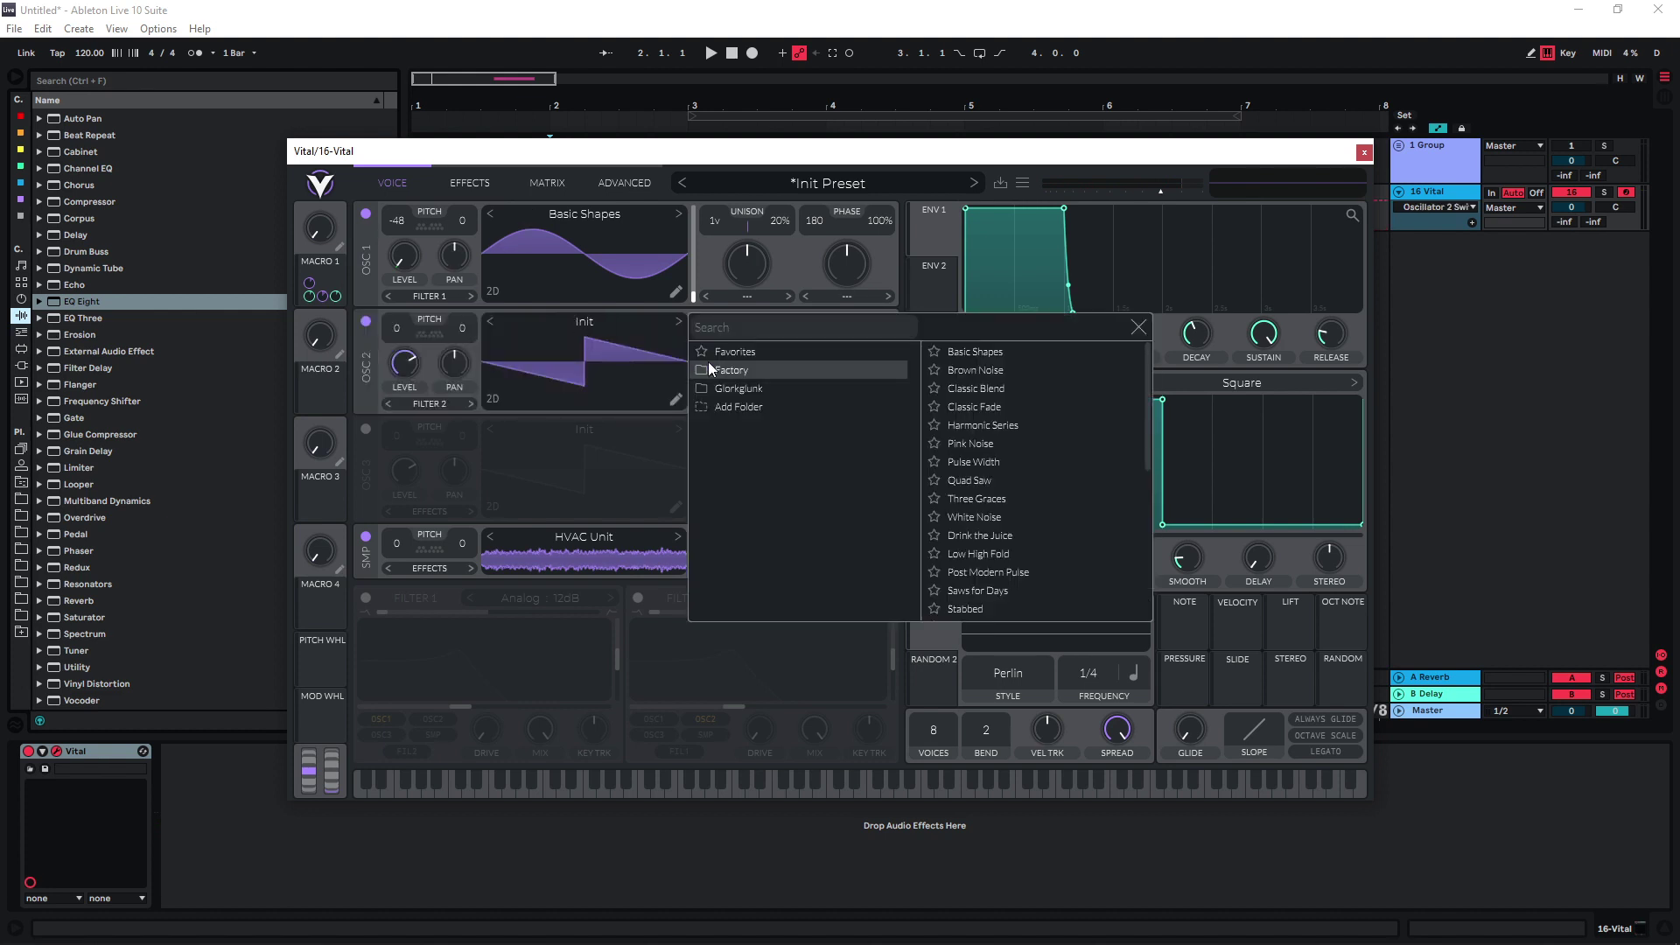
{"action": "left_click", "coordinate": [735, 388]}
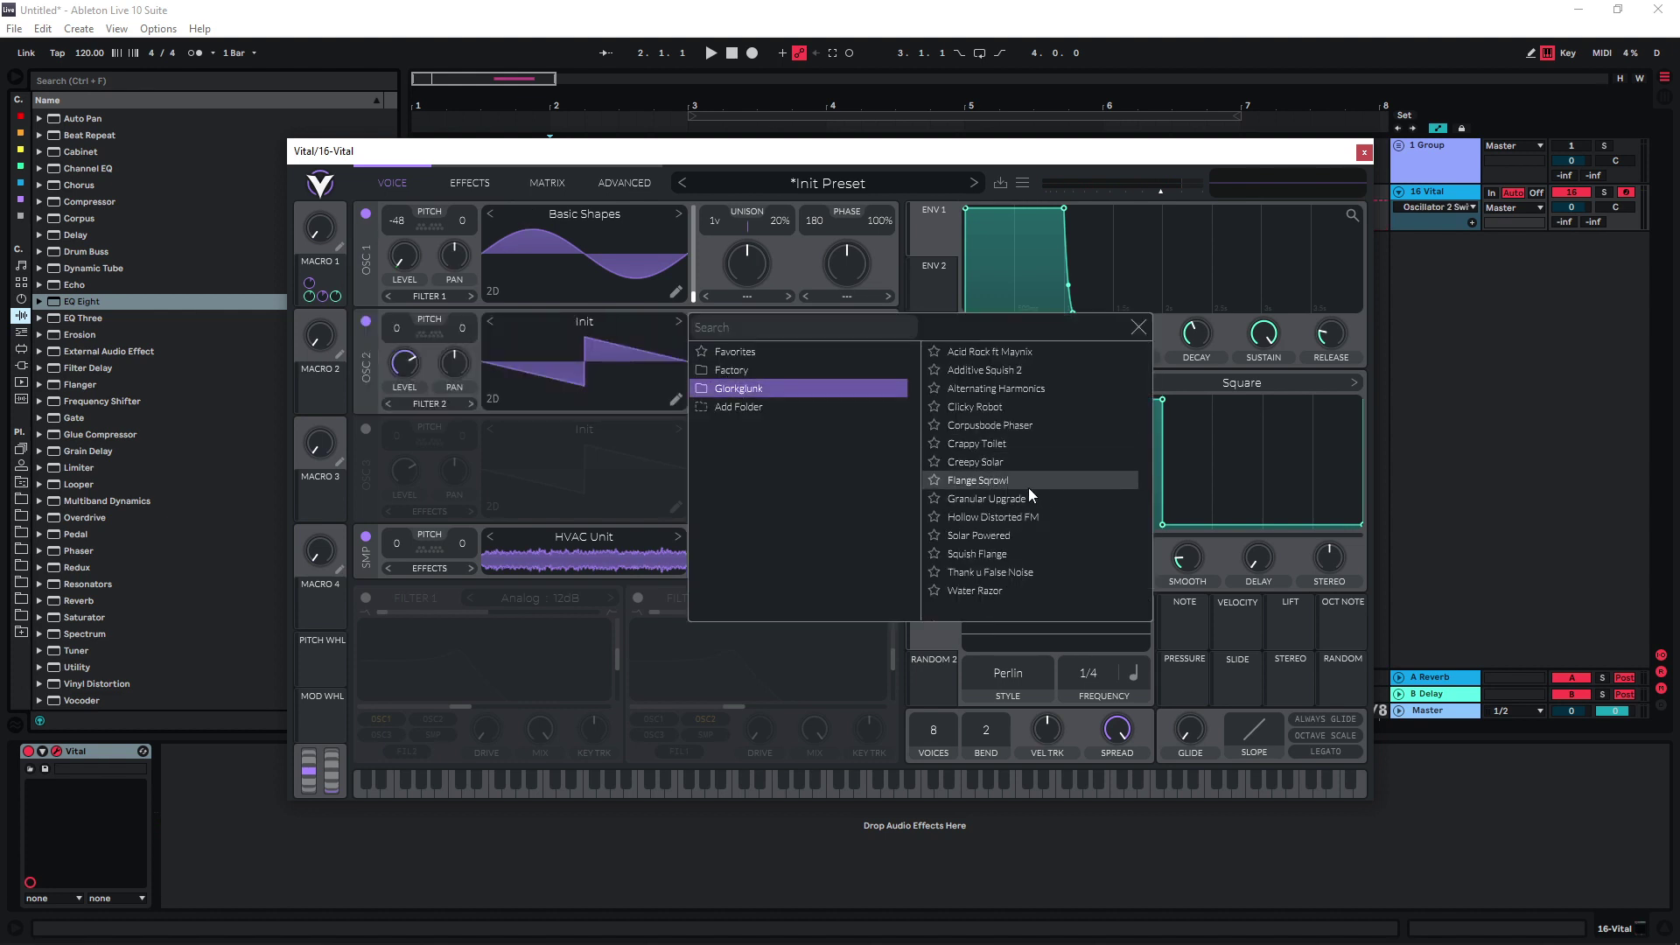
{"action": "left_click", "coordinate": [995, 387]}
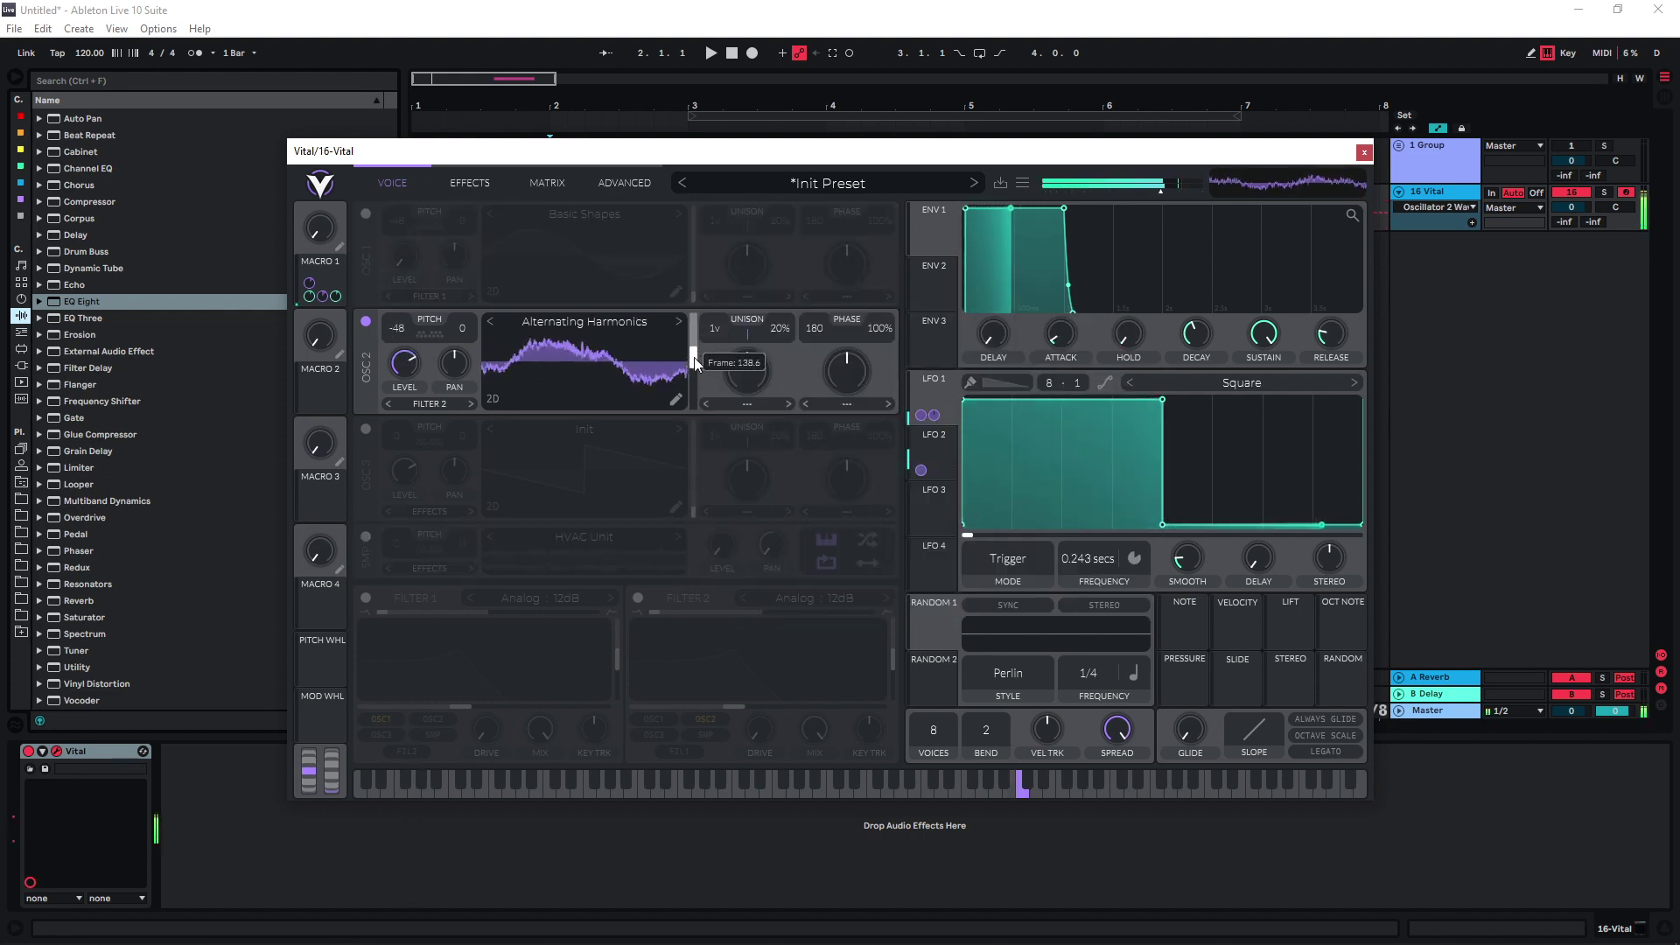
{"action": "left_click_drag", "start_coordinate": [325, 264], "coordinate": [691, 374]}
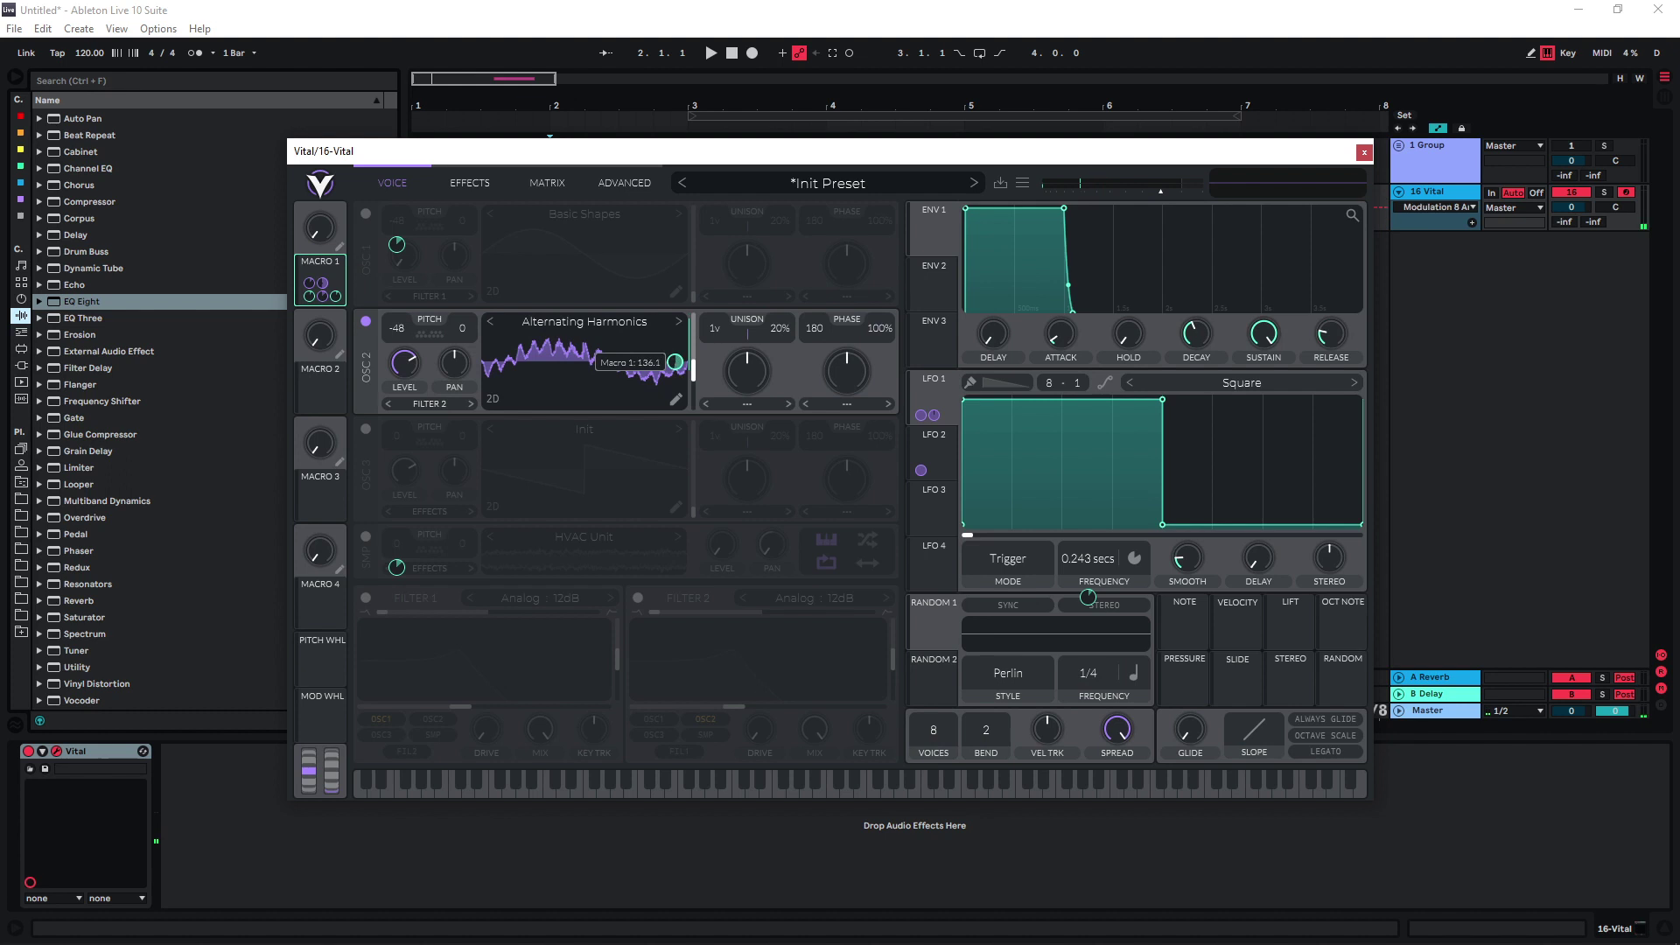
Give oscillator 2 a Smear morph modulated by Macro 1 and a unison of 2 voices at 5% detune.
{"action": "left_click", "coordinate": [746, 403]}
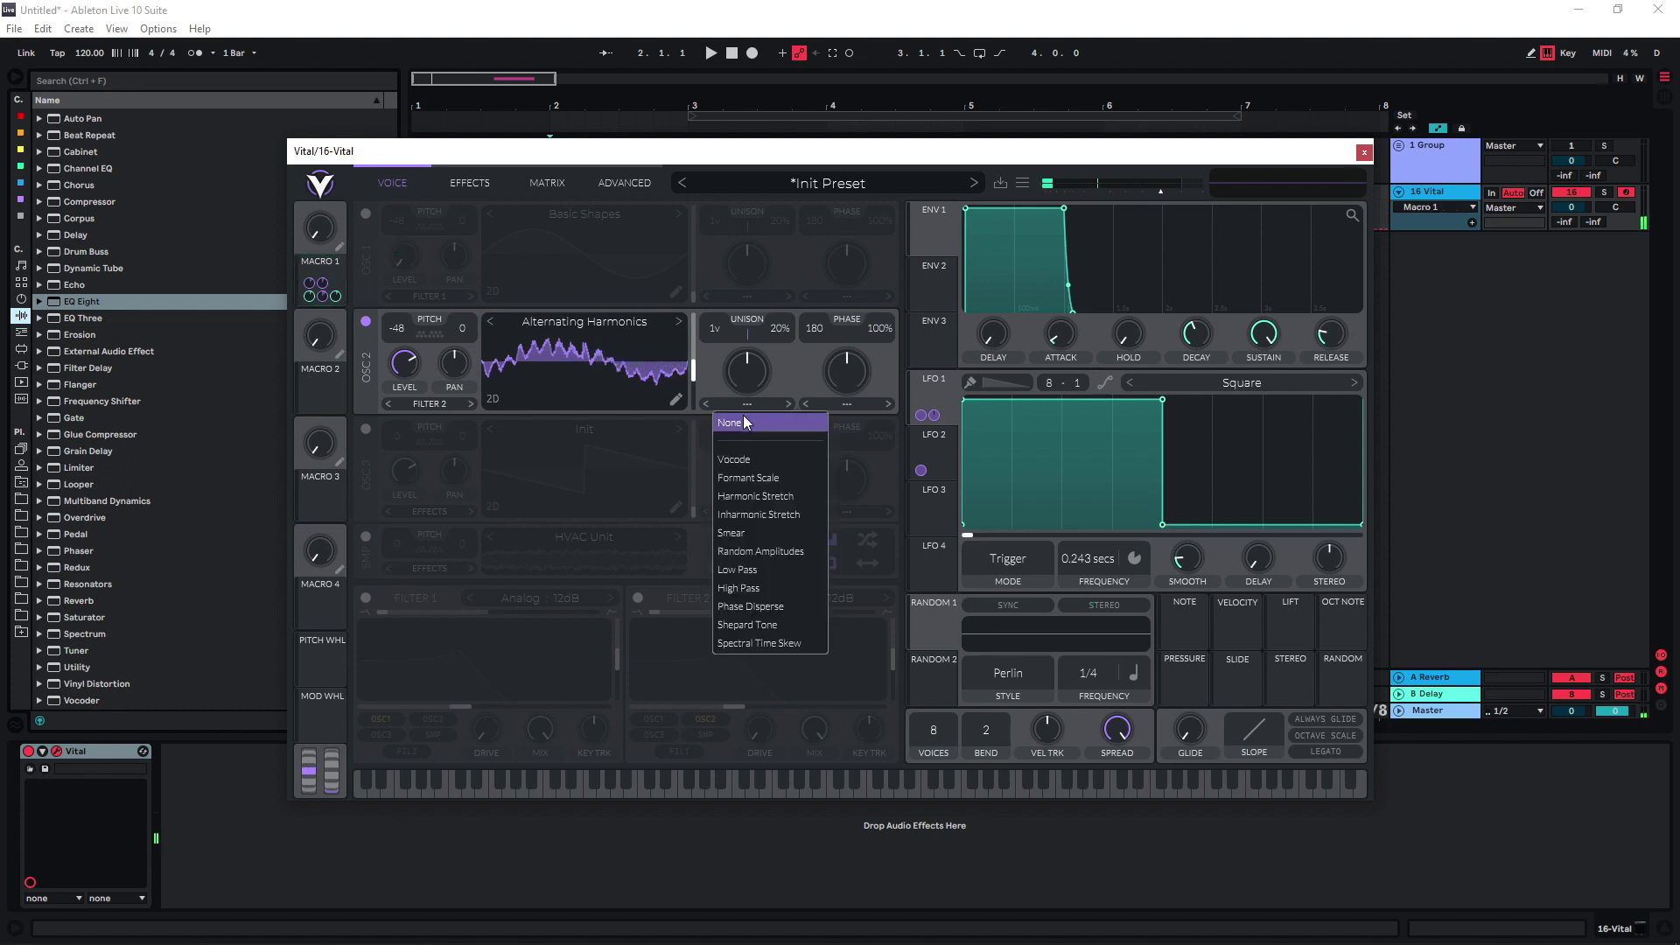
{"action": "left_click", "coordinate": [791, 536]}
{"action": "mouse_move", "coordinate": [742, 371]}
{"action": "left_mouse_down"}
{"action": "mouse_move", "coordinate": [745, 328]}
{"action": "mouse_move", "coordinate": [617, 431]}
{"action": "left_mouse_up"}
{"action": "left_click_drag", "start_coordinate": [310, 273], "coordinate": [746, 372]}
{"action": "left_click_drag", "start_coordinate": [320, 229], "coordinate": [334, 109]}
{"action": "left_click_drag", "start_coordinate": [716, 328], "coordinate": [786, 379]}
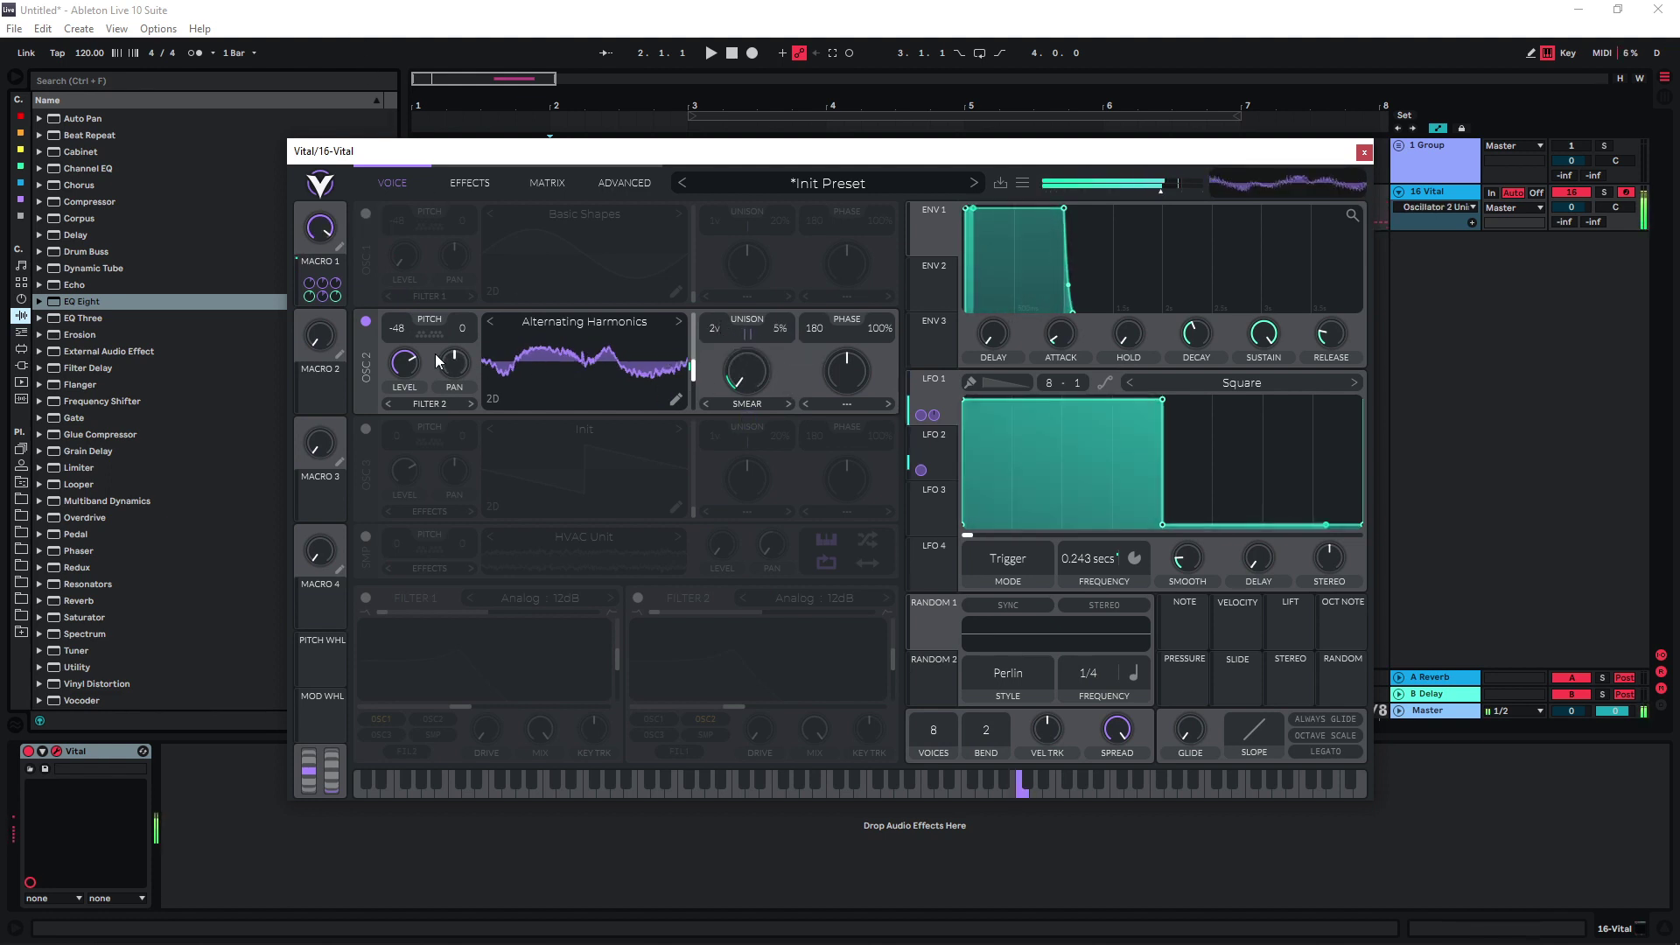
Modulate oscillator 2's level from zero with LFO 1 and its pitch with Macro 1.
{"action": "left_click_drag", "start_coordinate": [927, 415], "coordinate": [405, 364]}
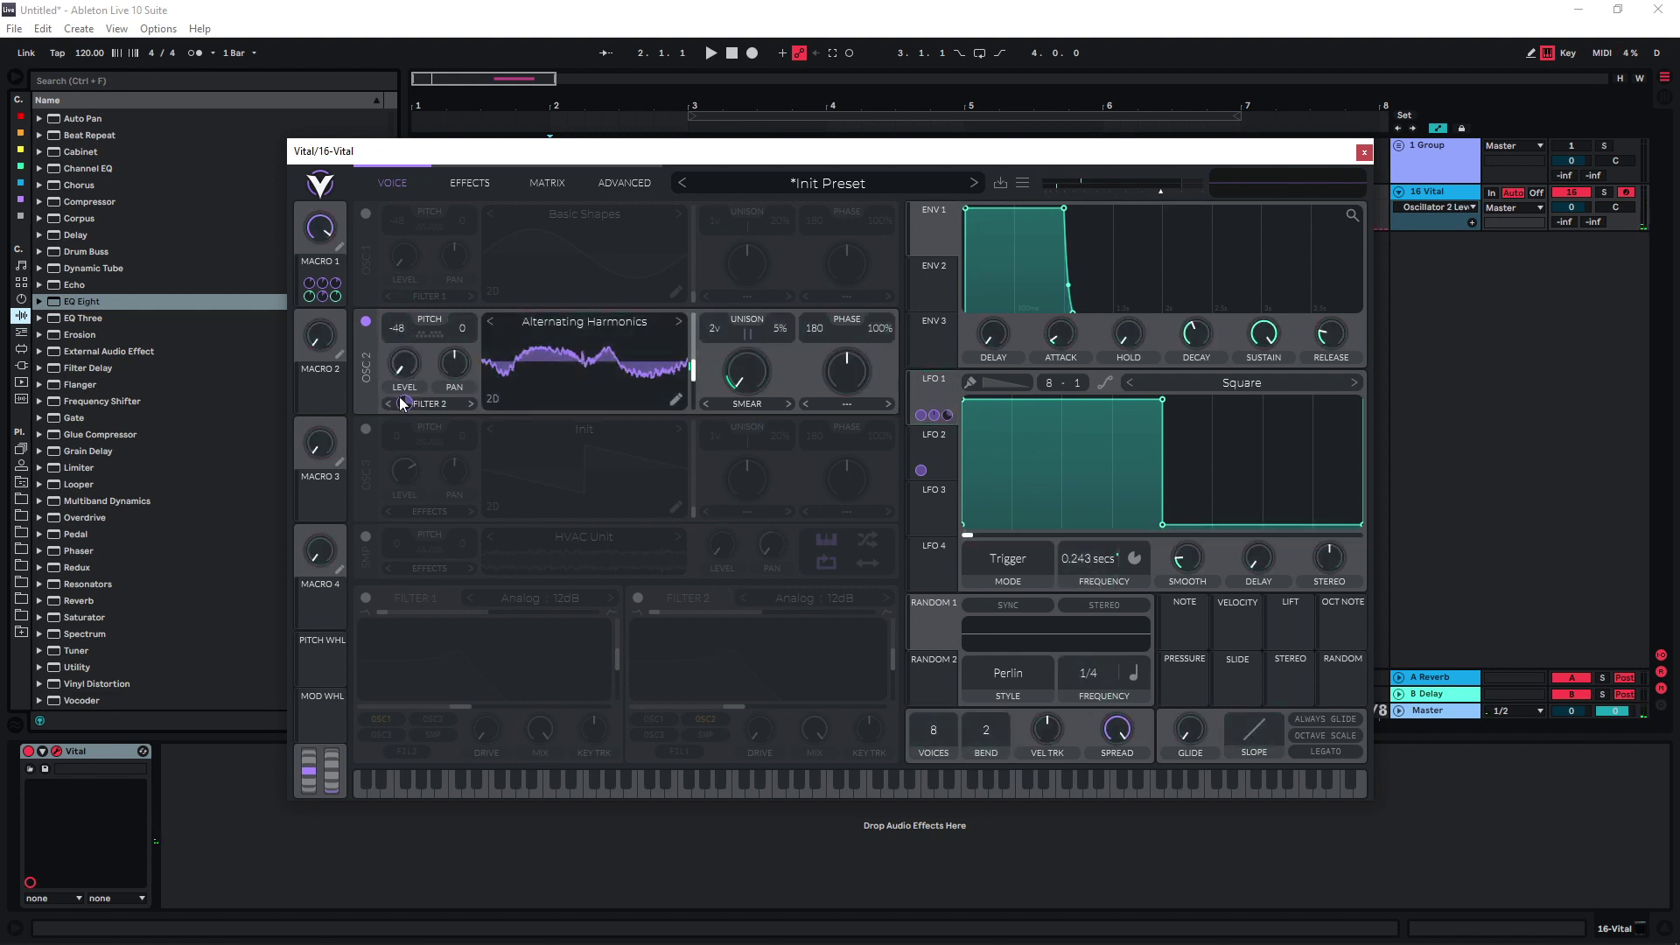
{"action": "mouse_move", "coordinate": [322, 290]}
{"action": "left_mouse_down"}
{"action": "mouse_move", "coordinate": [397, 332]}
{"action": "mouse_move", "coordinate": [398, 361]}
{"action": "left_mouse_up"}
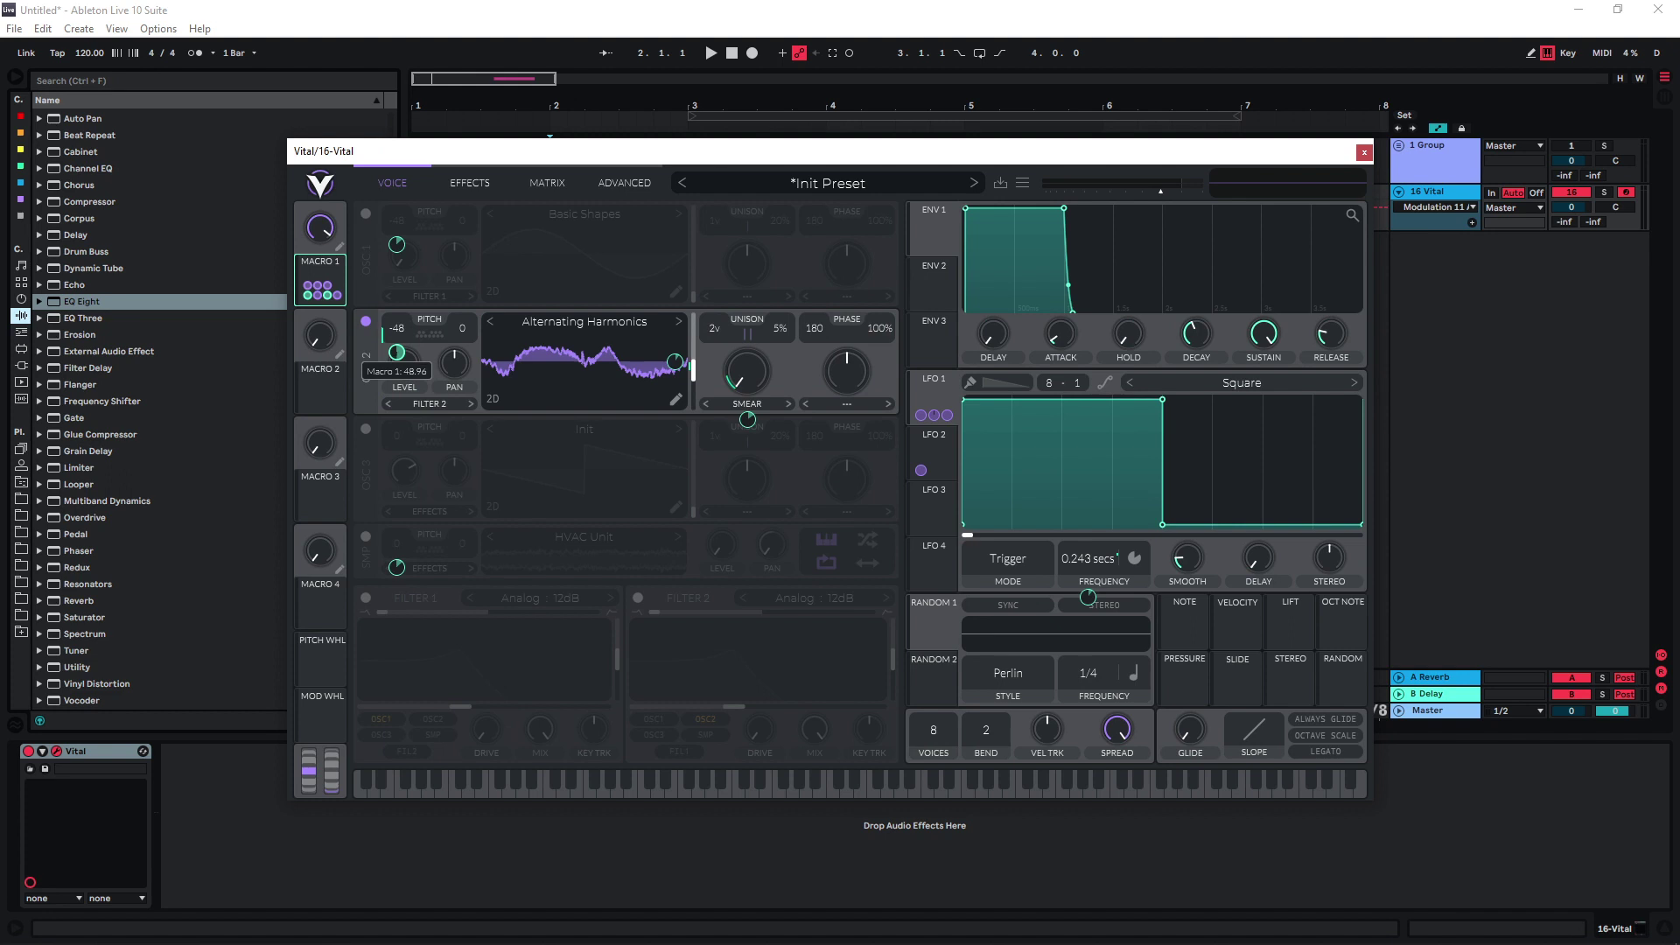
Return Macro 1 to zero and switch oscillator 1 back on alongside oscillator 2.
{"action": "left_click_drag", "start_coordinate": [332, 236], "coordinate": [334, 402]}
{"action": "left_click", "coordinate": [366, 213]}
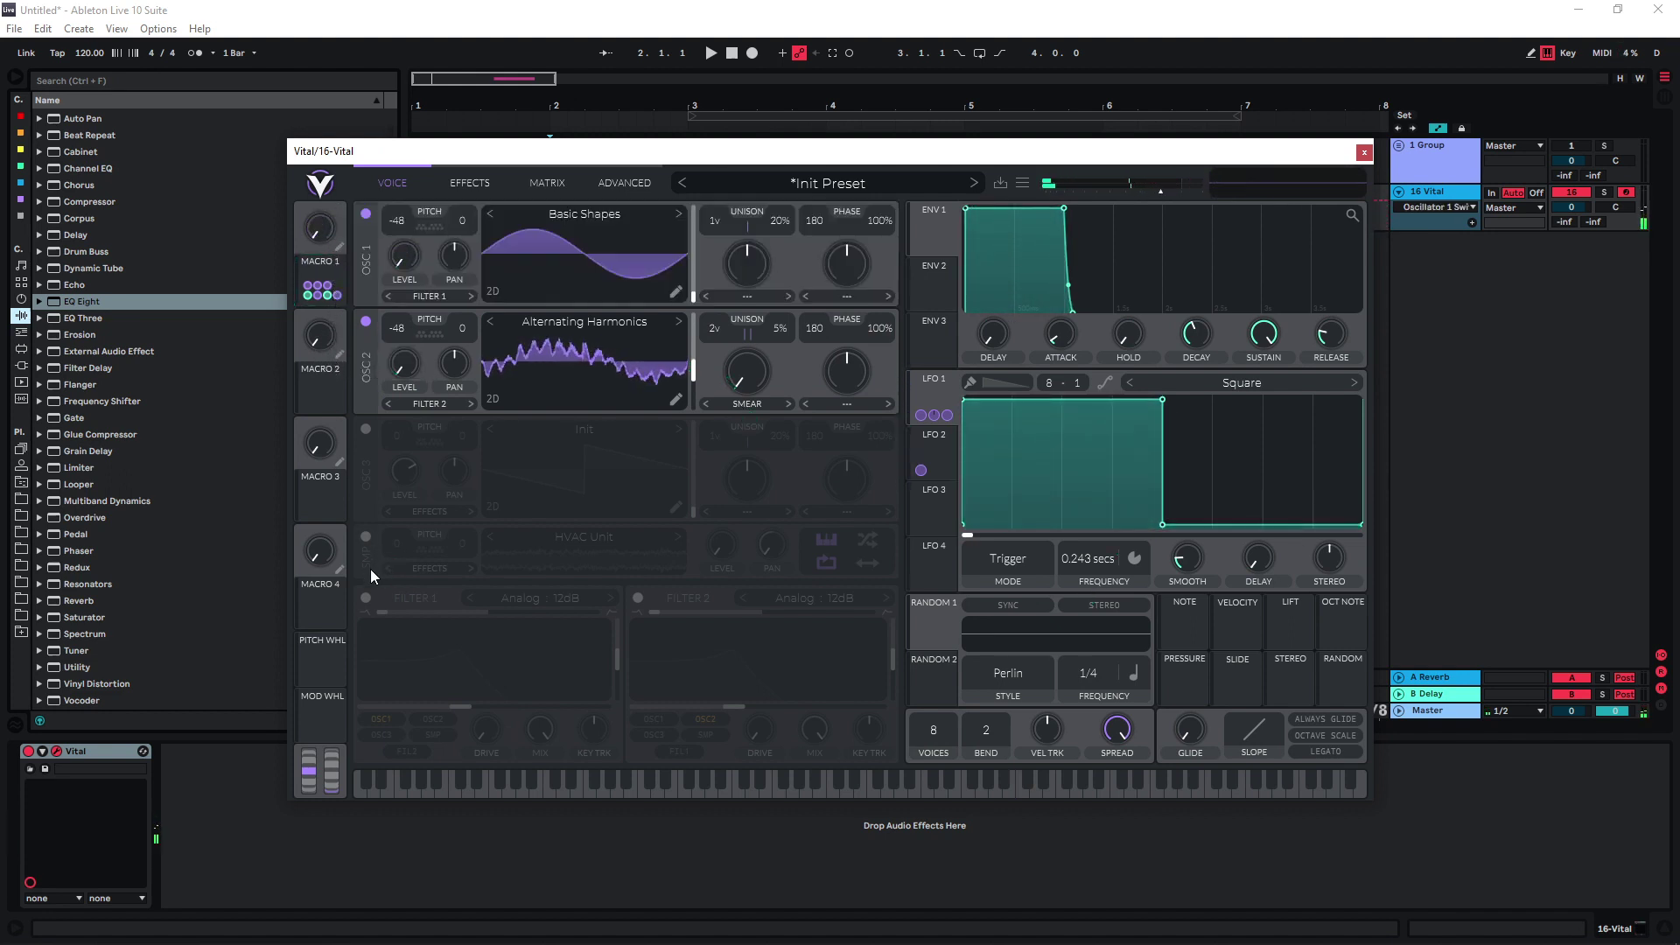
Switch the sampler back on alongside both oscillators, audition the layered sound with Macro 1 and shift the synth window slightly up.
{"action": "left_click", "coordinate": [366, 536]}
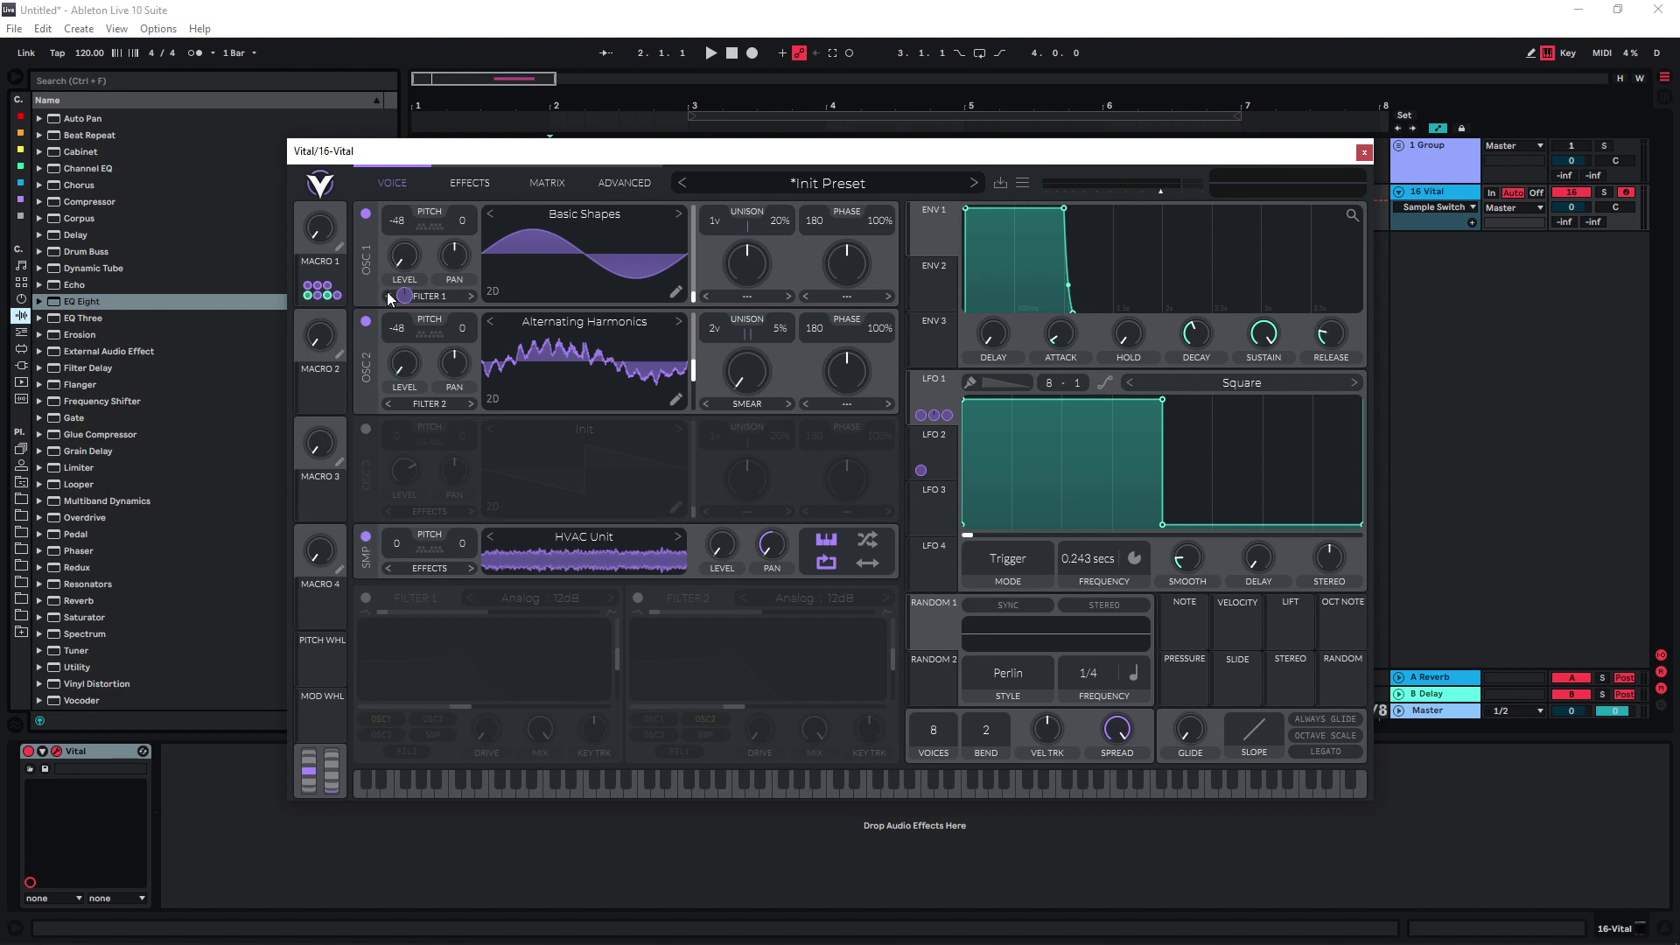
{"action": "left_click_drag", "start_coordinate": [323, 235], "coordinate": [336, 298]}
{"action": "left_click_drag", "start_coordinate": [630, 158], "coordinate": [624, 140]}
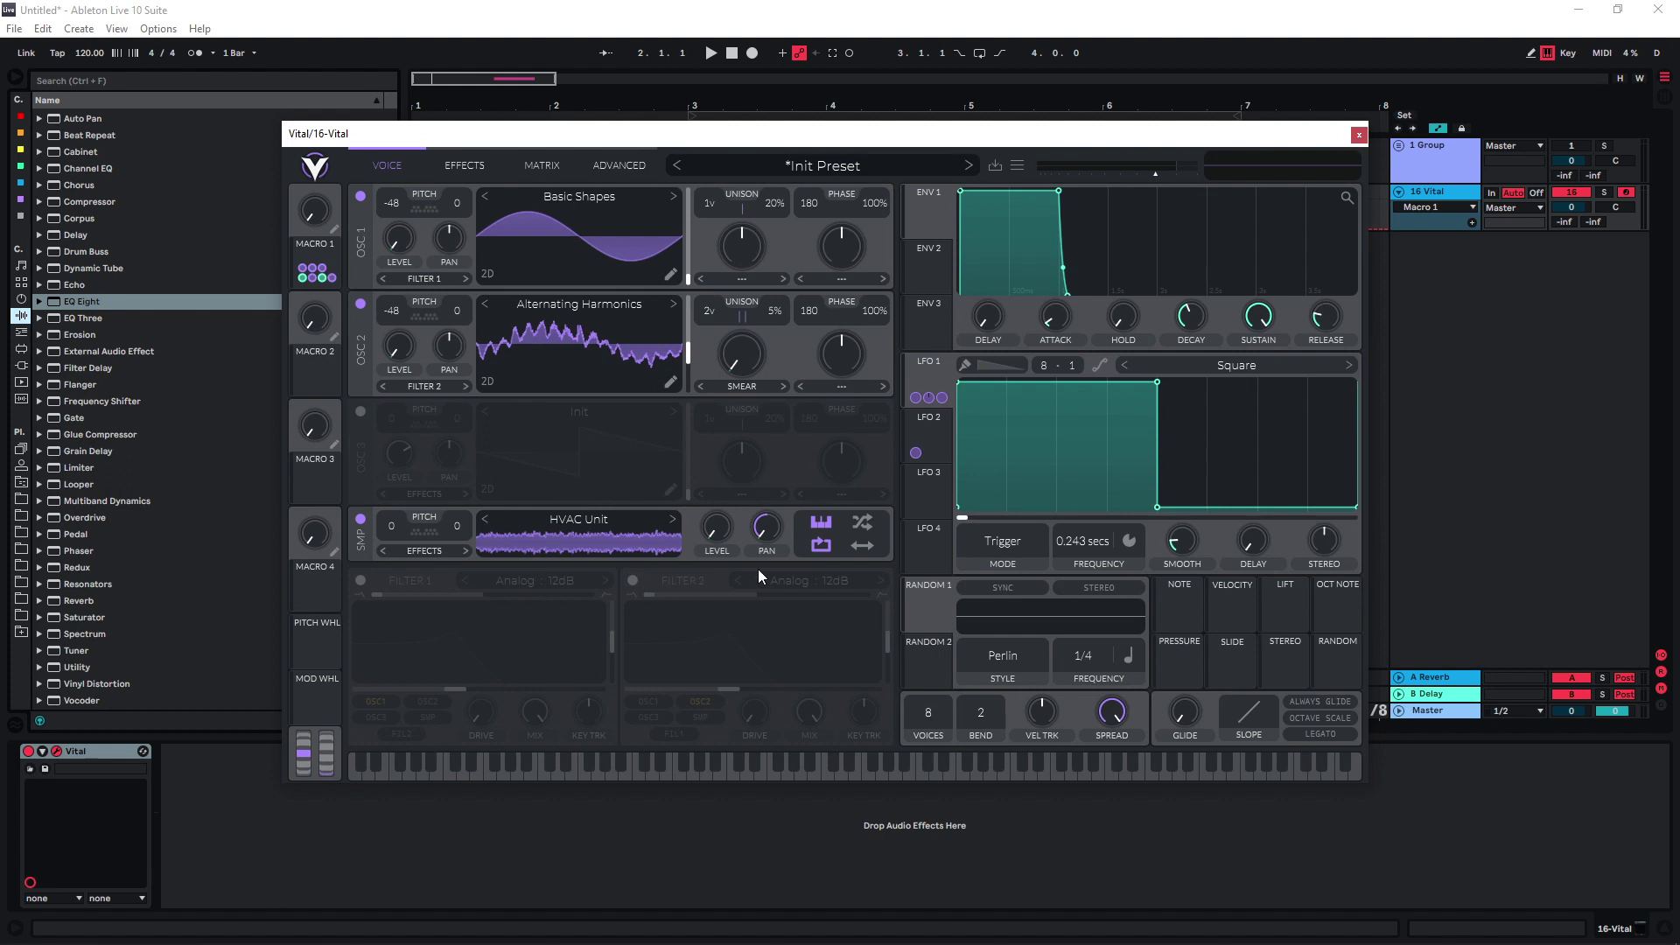
{"action": "left_click", "coordinate": [21, 516]}
{"action": "left_click", "coordinate": [187, 415]}
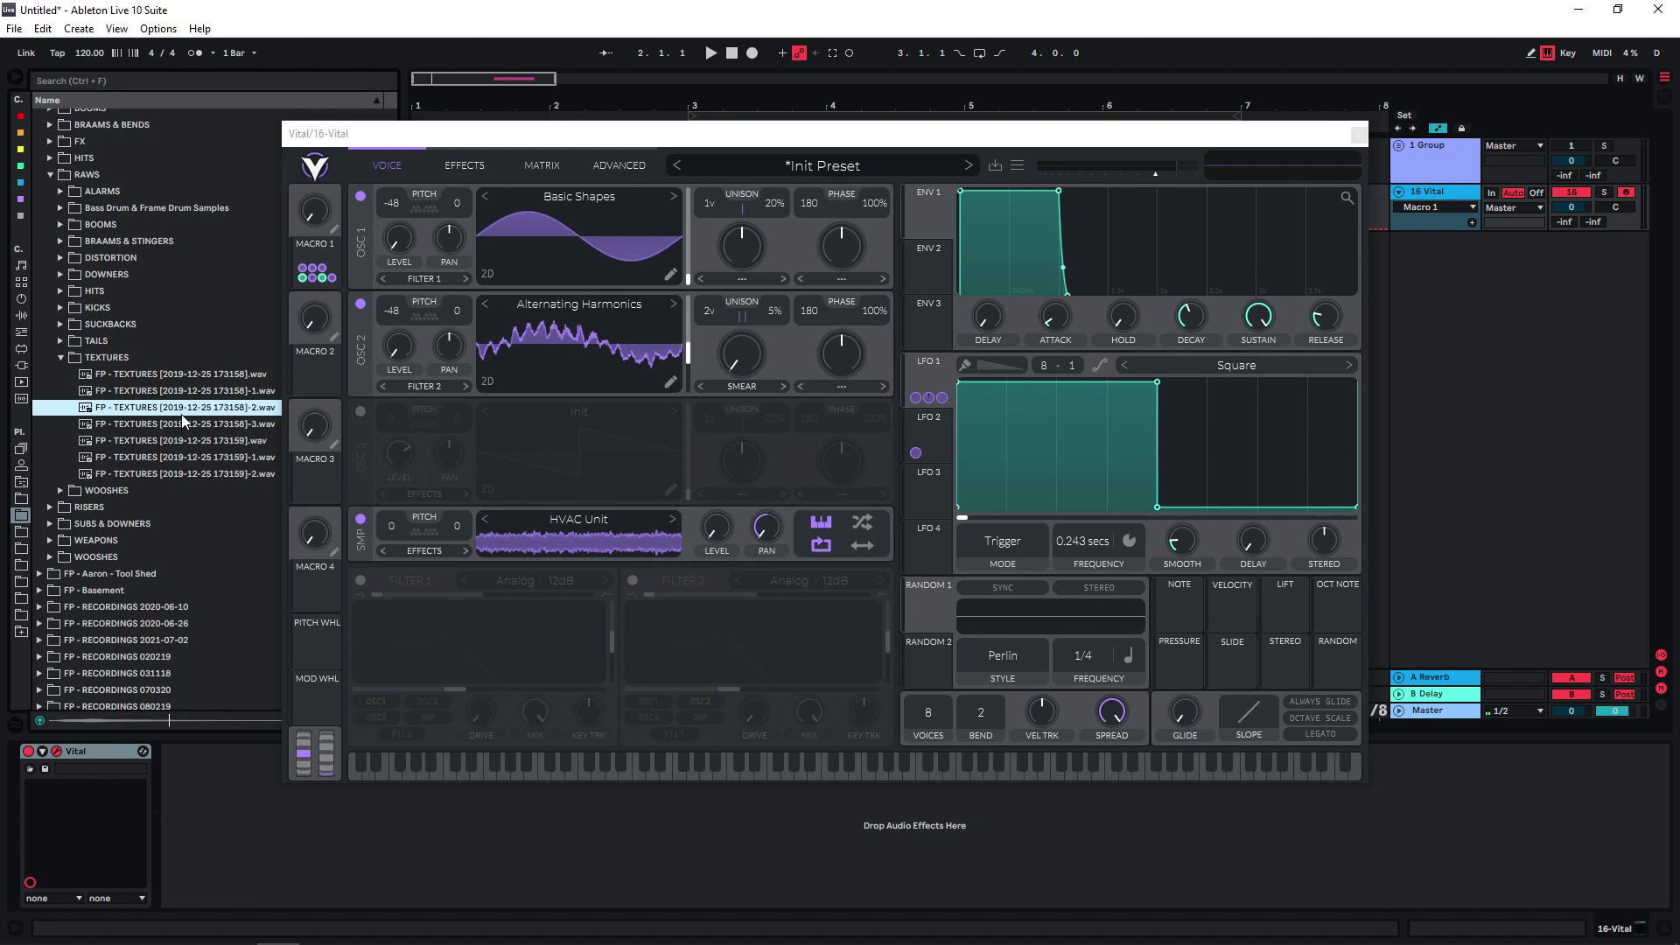
{"action": "left_click_drag", "start_coordinate": [184, 407], "coordinate": [577, 535]}
{"action": "left_click", "coordinate": [360, 196]}
{"action": "left_click", "coordinate": [360, 303]}
{"action": "left_click_drag", "start_coordinate": [311, 217], "coordinate": [299, 70]}
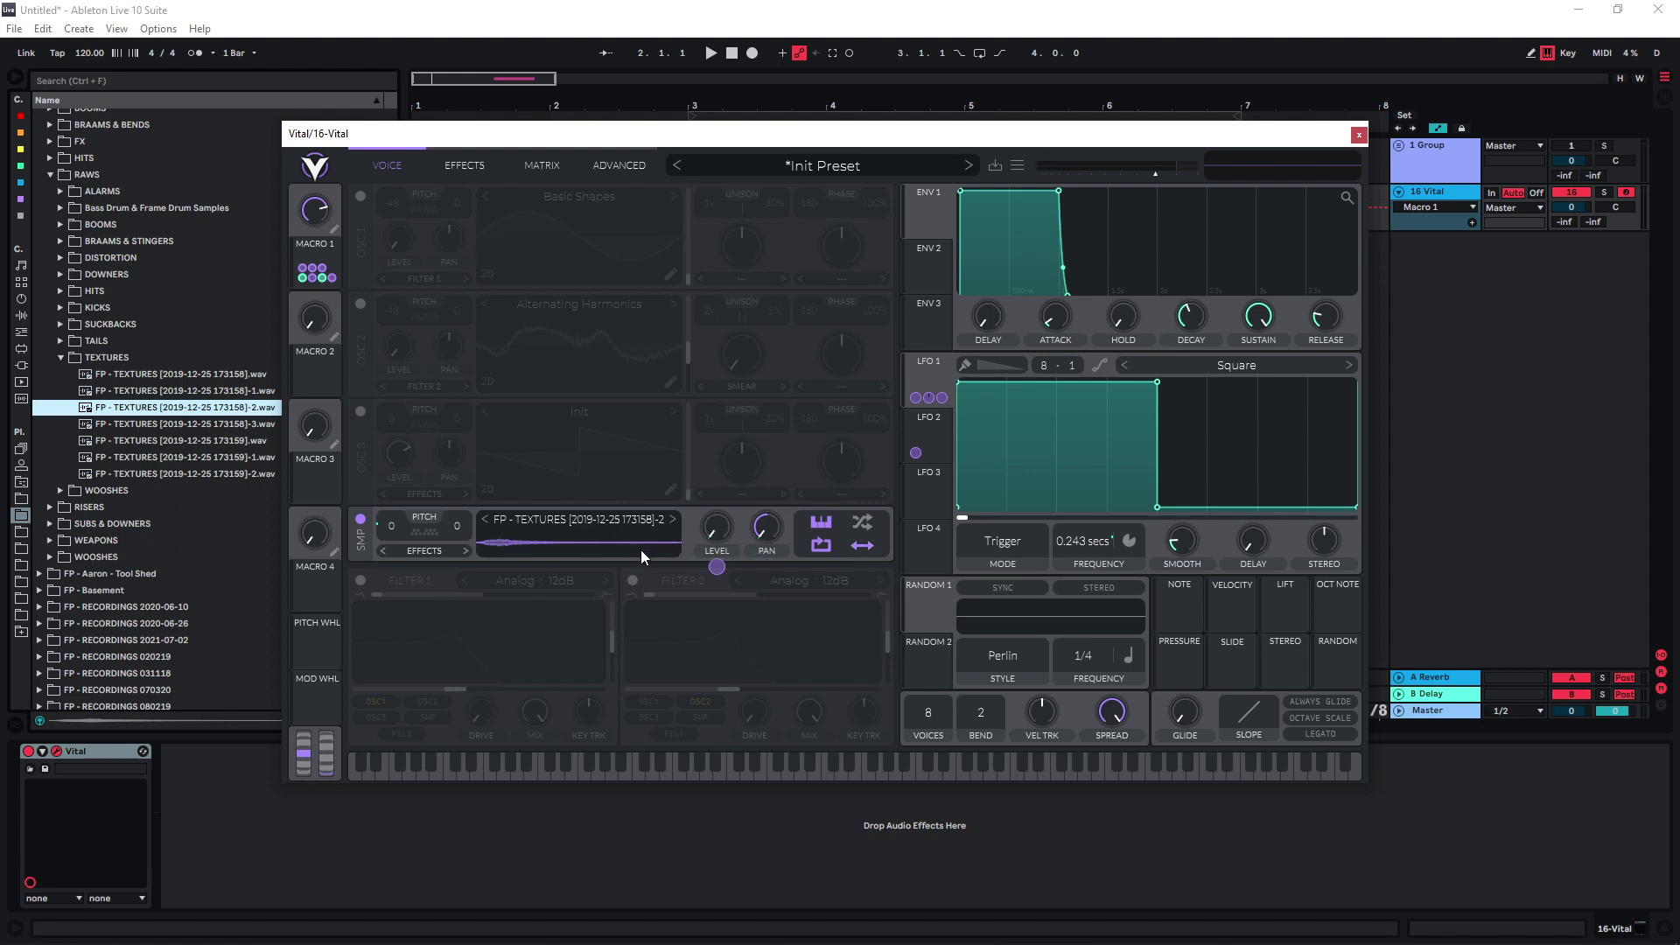
{"action": "left_click_drag", "start_coordinate": [312, 236], "coordinate": [319, 350]}
{"action": "left_click", "coordinate": [63, 238]}
{"action": "left_click", "coordinate": [132, 357]}
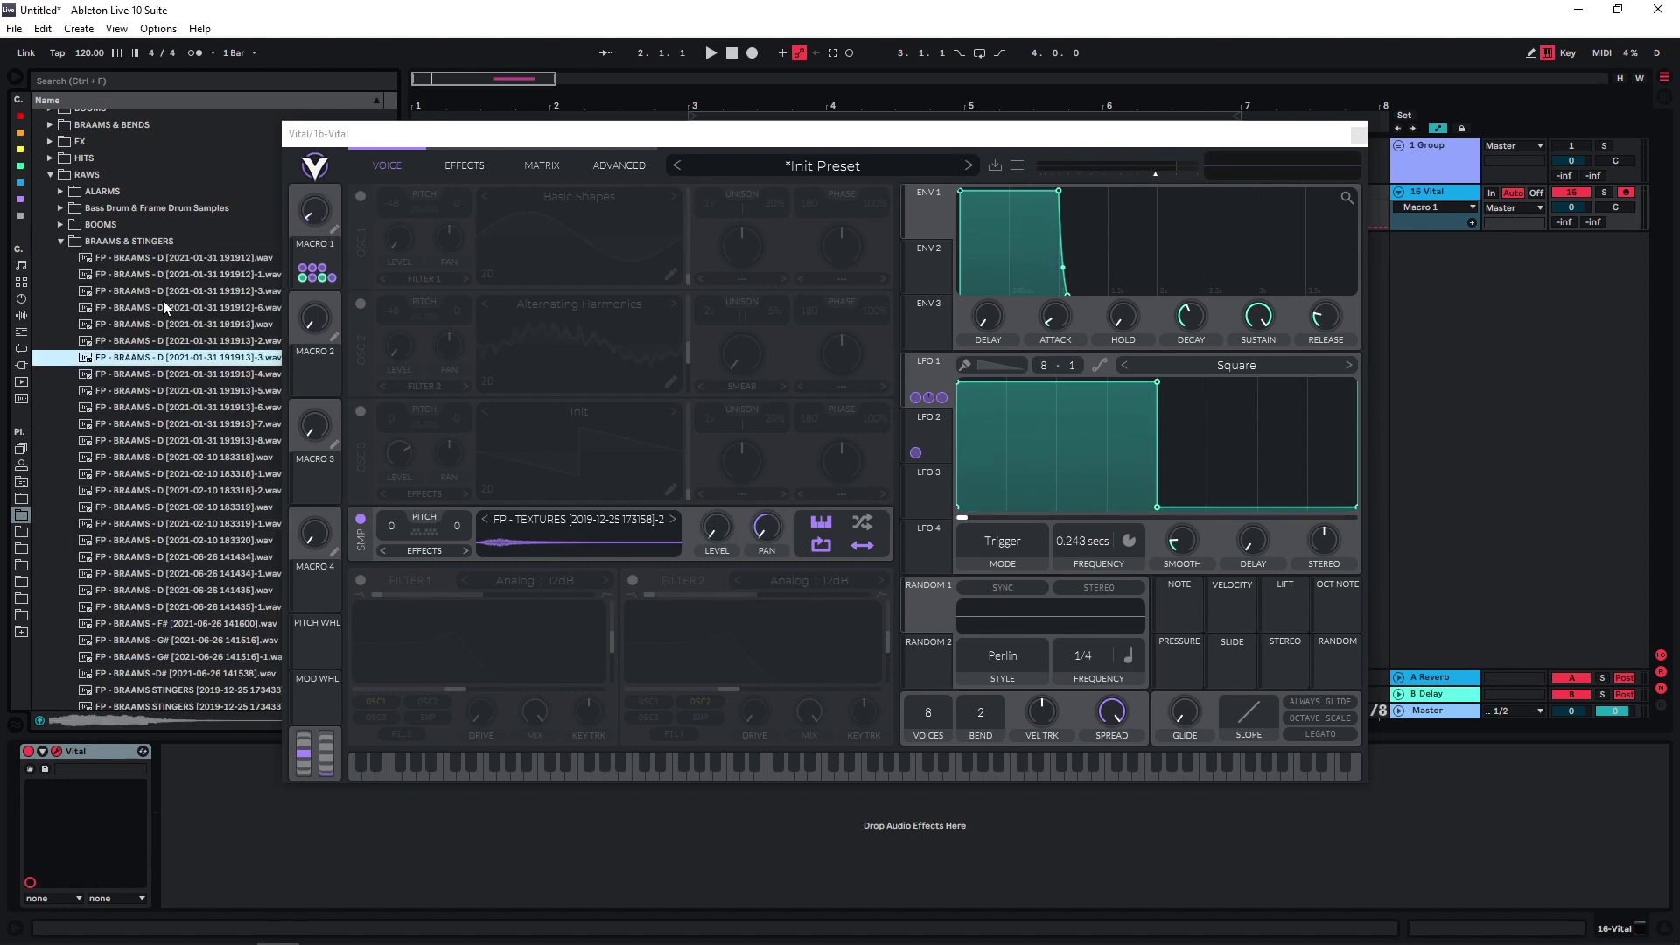
{"action": "left_click", "coordinate": [164, 308]}
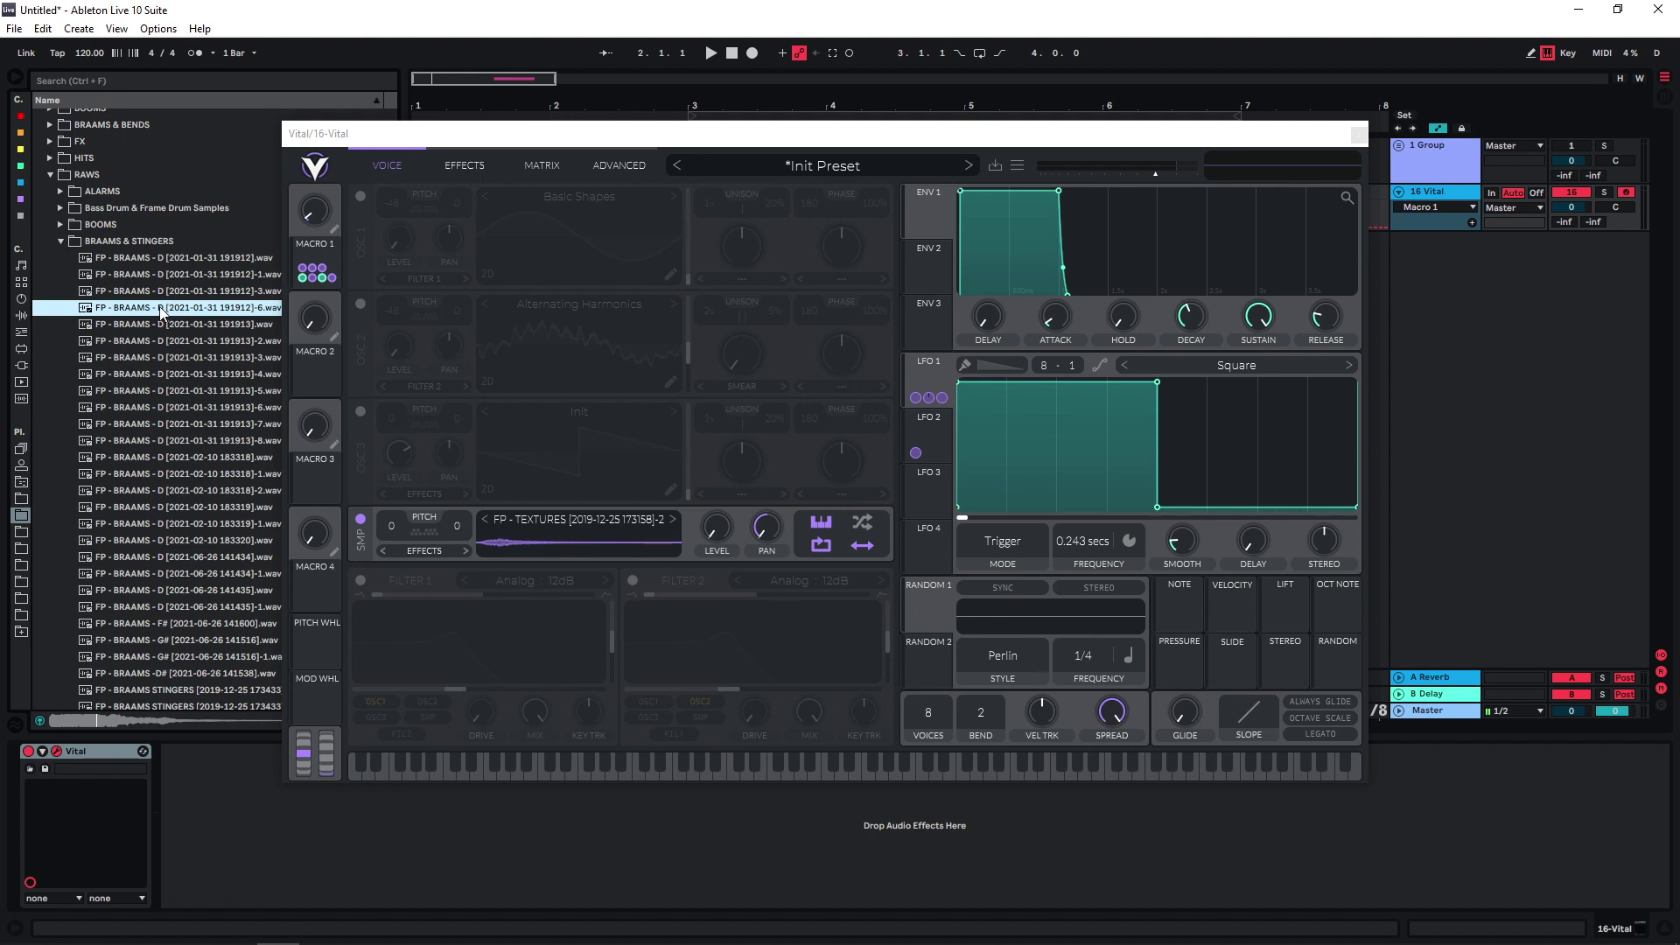
{"action": "left_click_drag", "start_coordinate": [163, 307], "coordinate": [577, 534]}
{"action": "left_click_drag", "start_coordinate": [320, 92], "coordinate": [327, 233]}
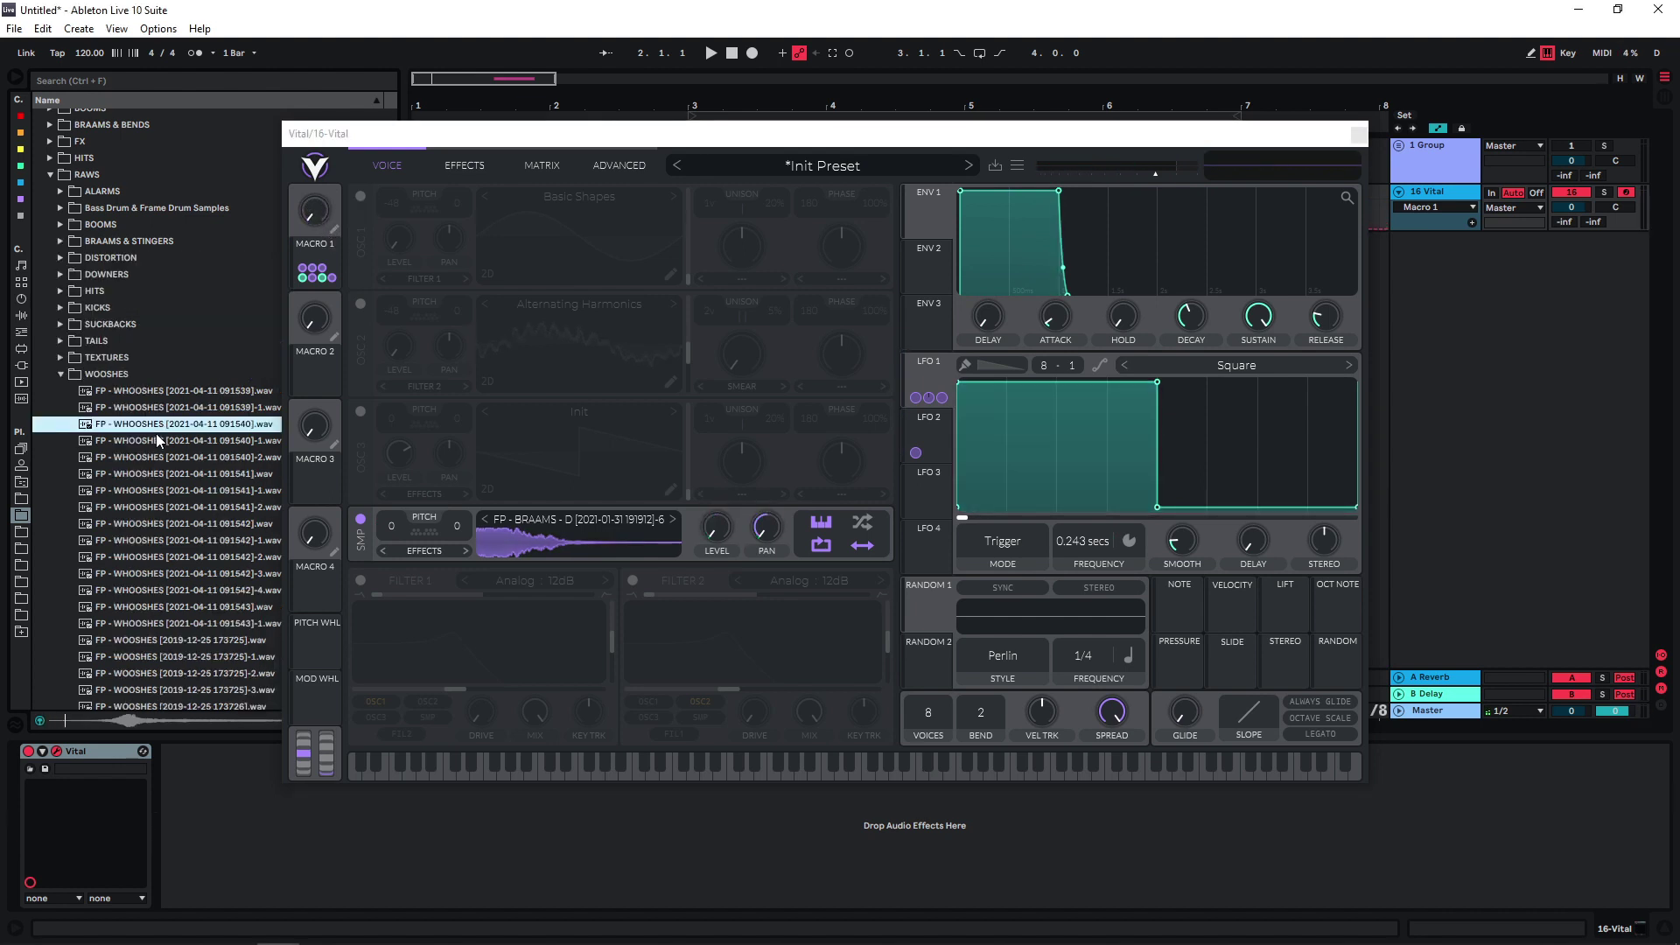
{"action": "left_click_drag", "start_coordinate": [155, 428], "coordinate": [577, 535]}
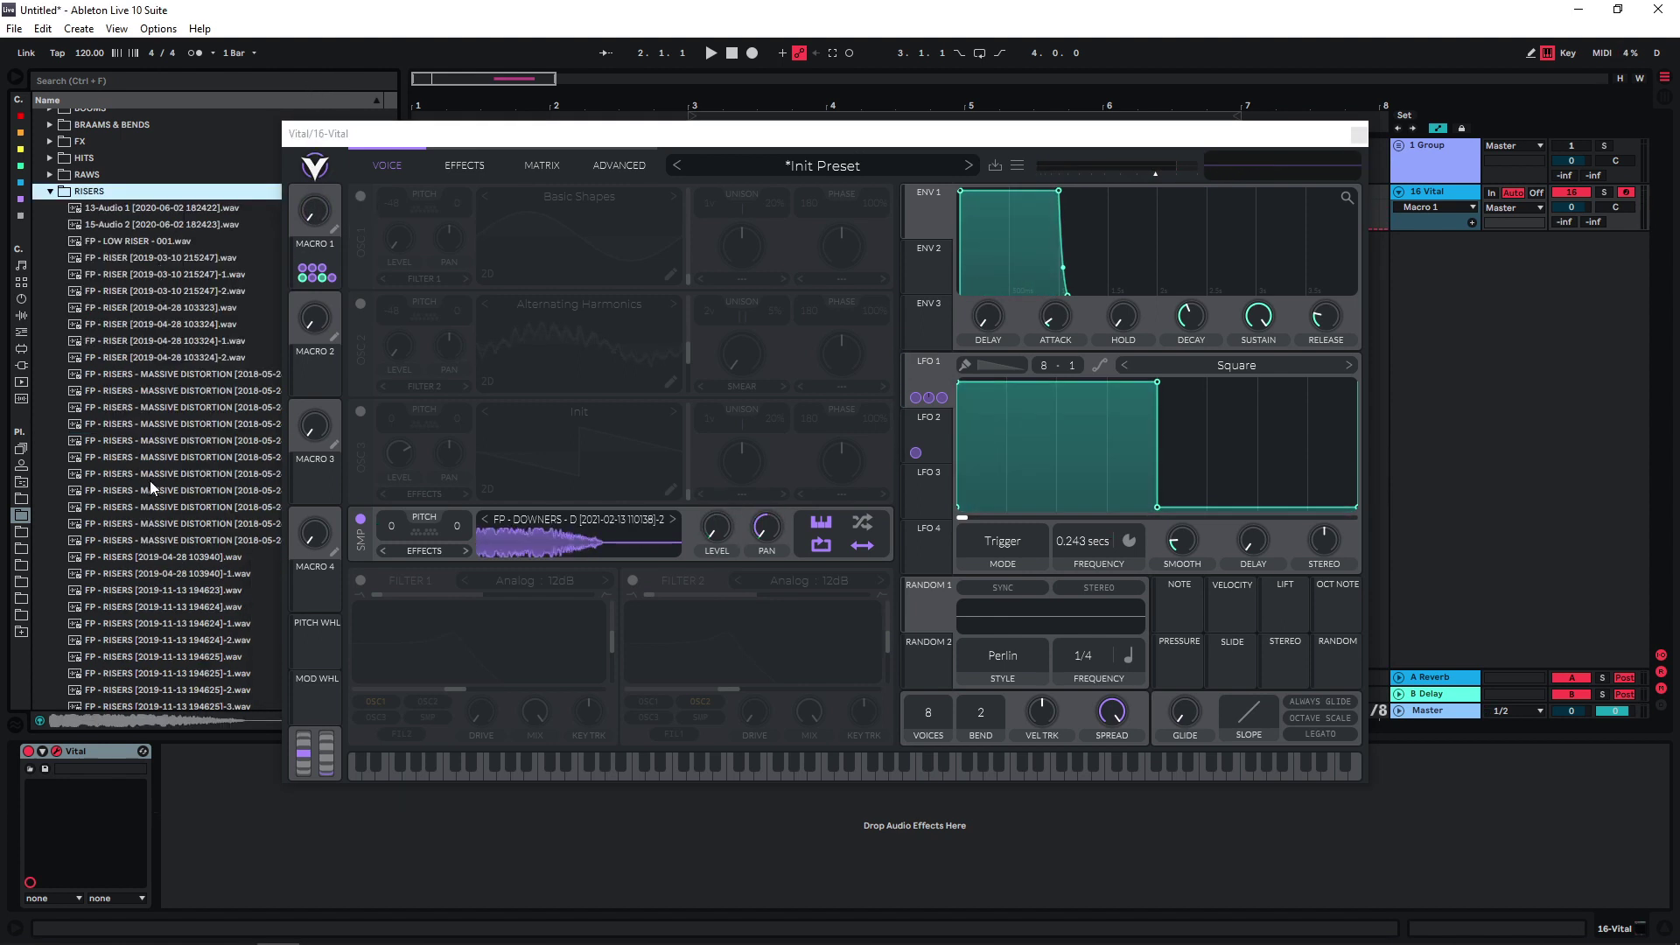
{"action": "scroll", "coordinate": [152, 474], "scroll_direction": "down", "scroll_amount": 2}
{"action": "left_click_drag", "start_coordinate": [157, 570], "coordinate": [506, 548]}
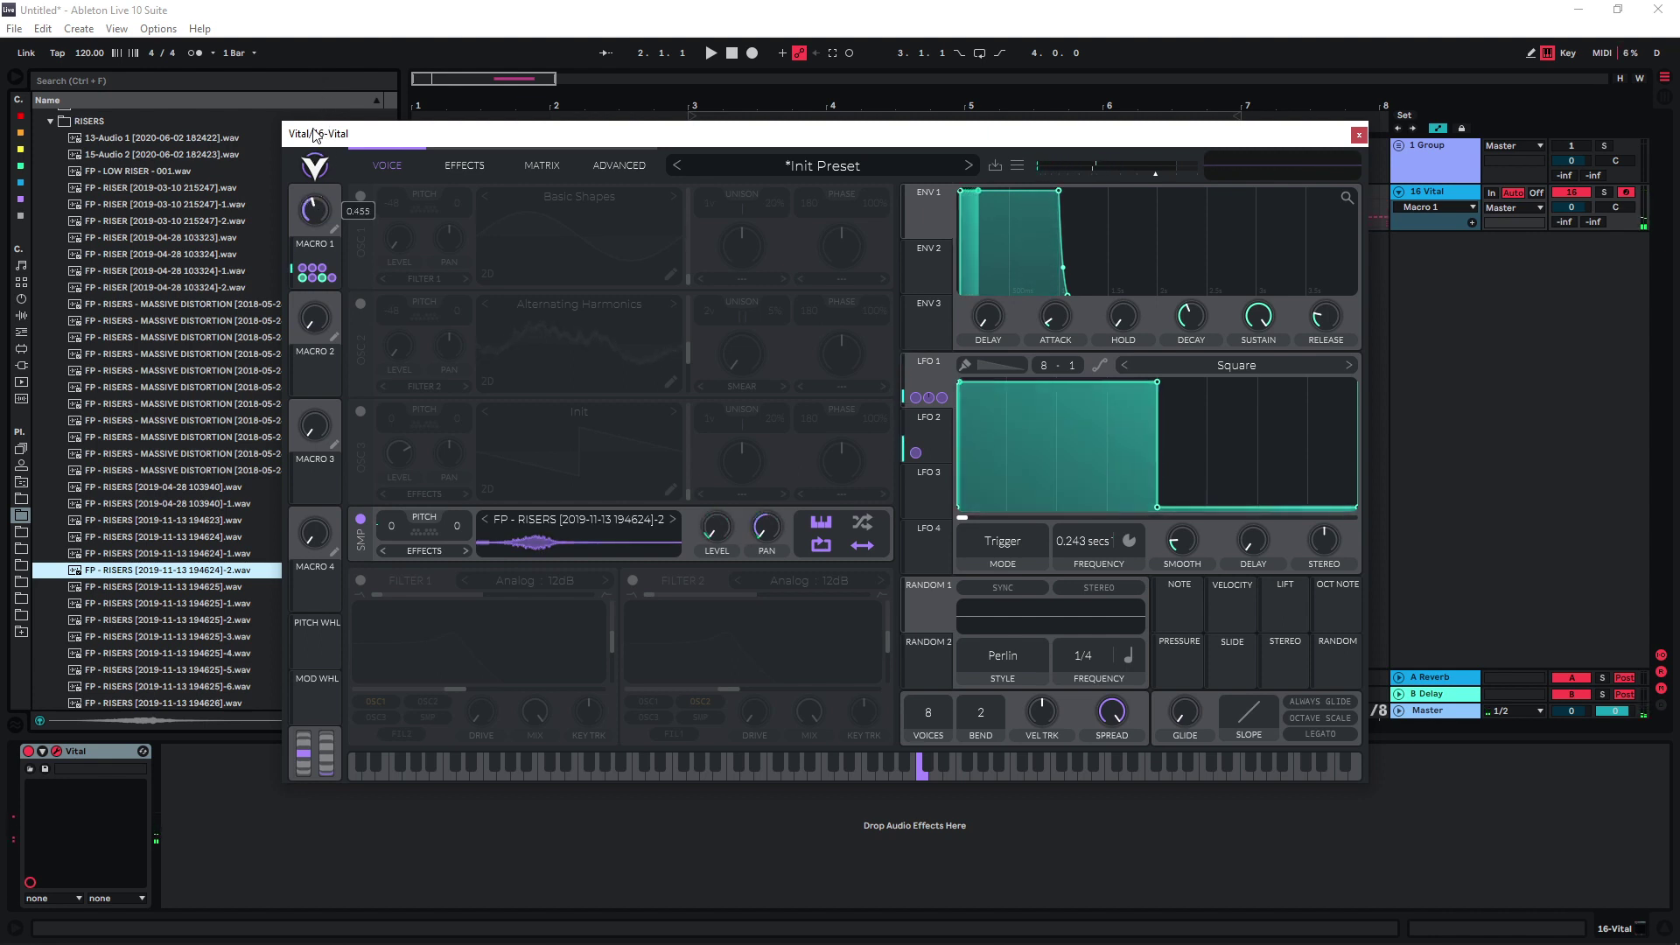
{"action": "left_click", "coordinate": [143, 638]}
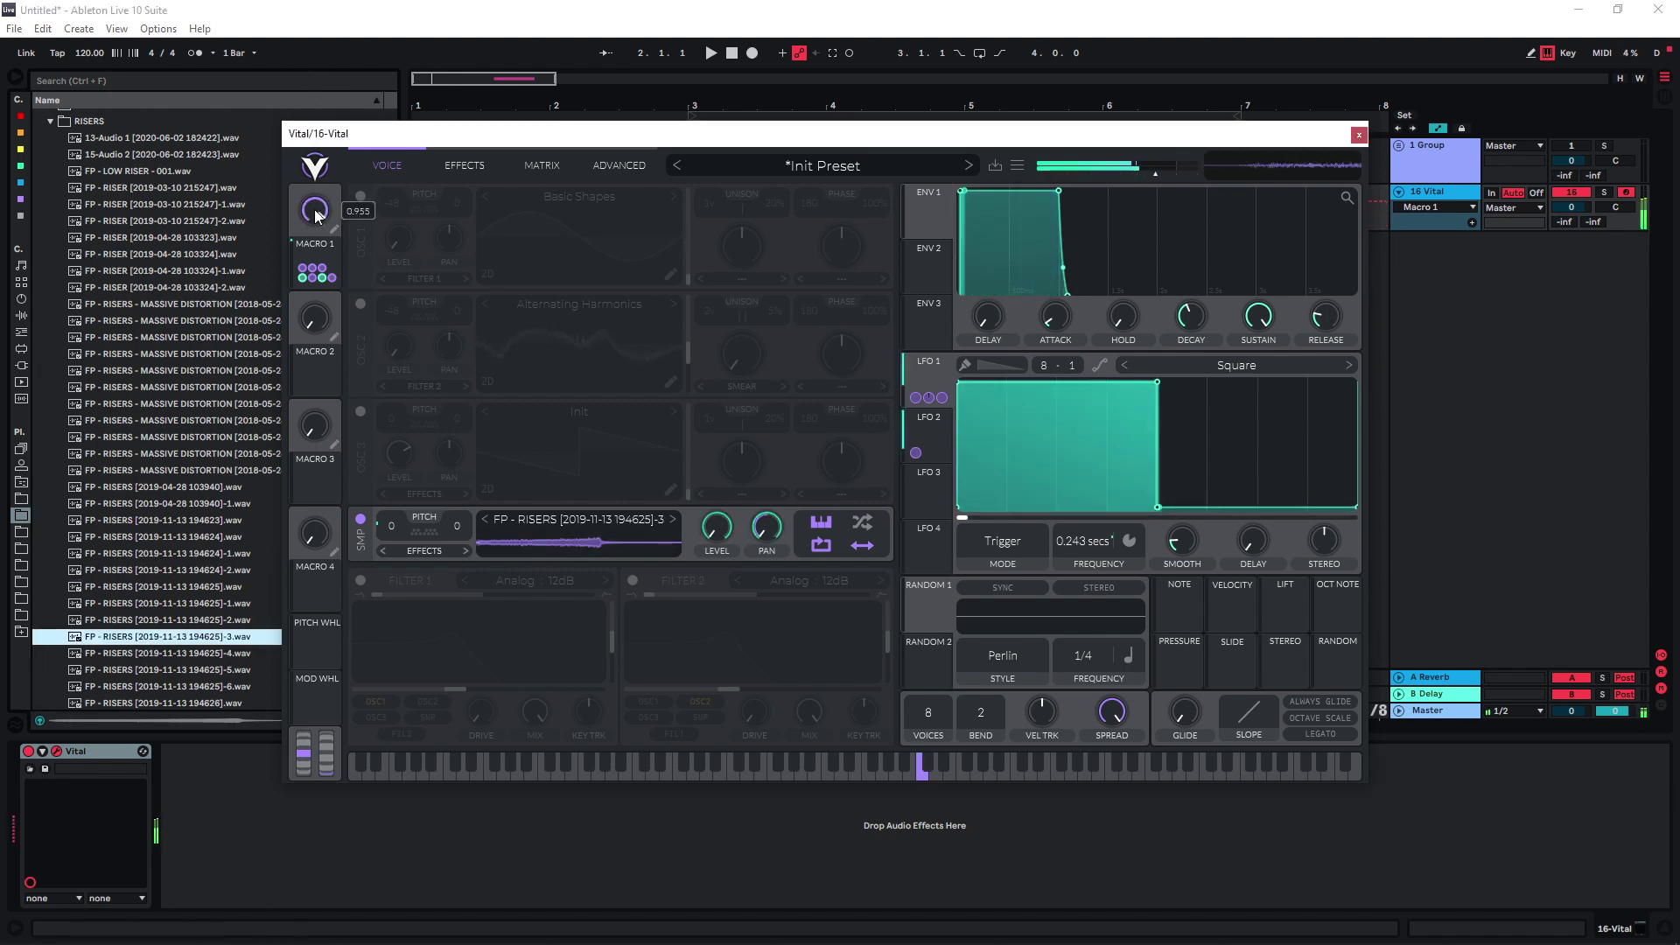
{"action": "left_click_drag", "start_coordinate": [314, 208], "coordinate": [328, 401]}
Audition the riser sample with test notes in different octaves and review the Compressor and Reverb effect settings.
{"action": "key", "text": "a"}
{"action": "key", "text": "z"}
{"action": "key", "text": "z"}
{"action": "key", "text": "a"}
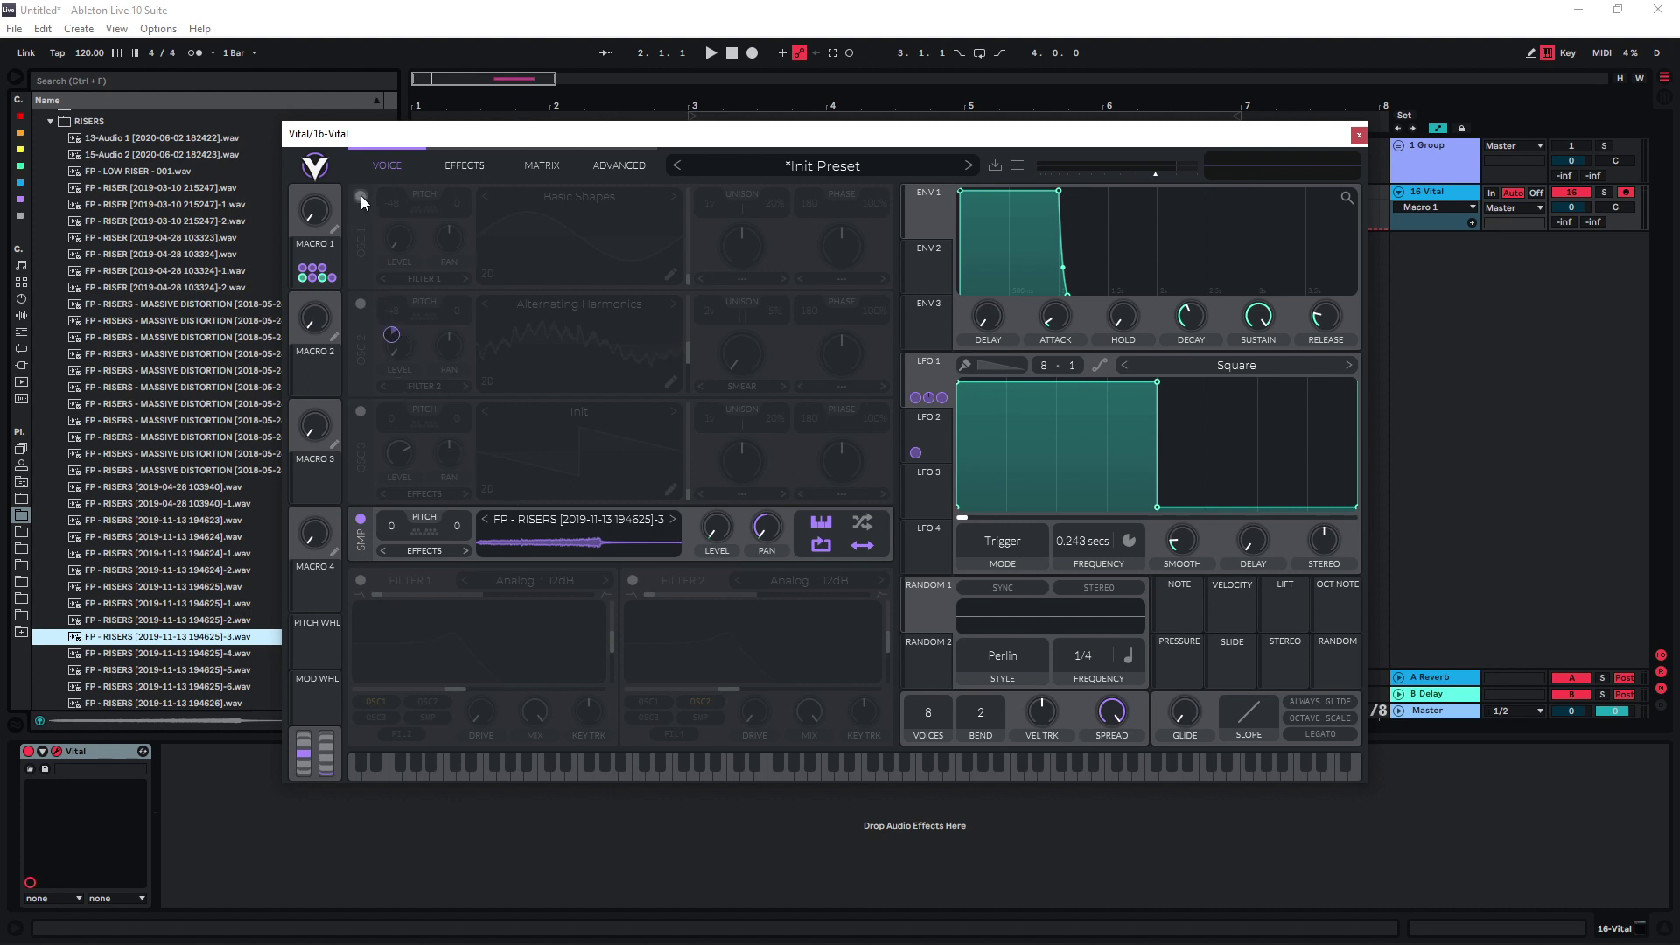
{"action": "left_click", "coordinate": [461, 171]}
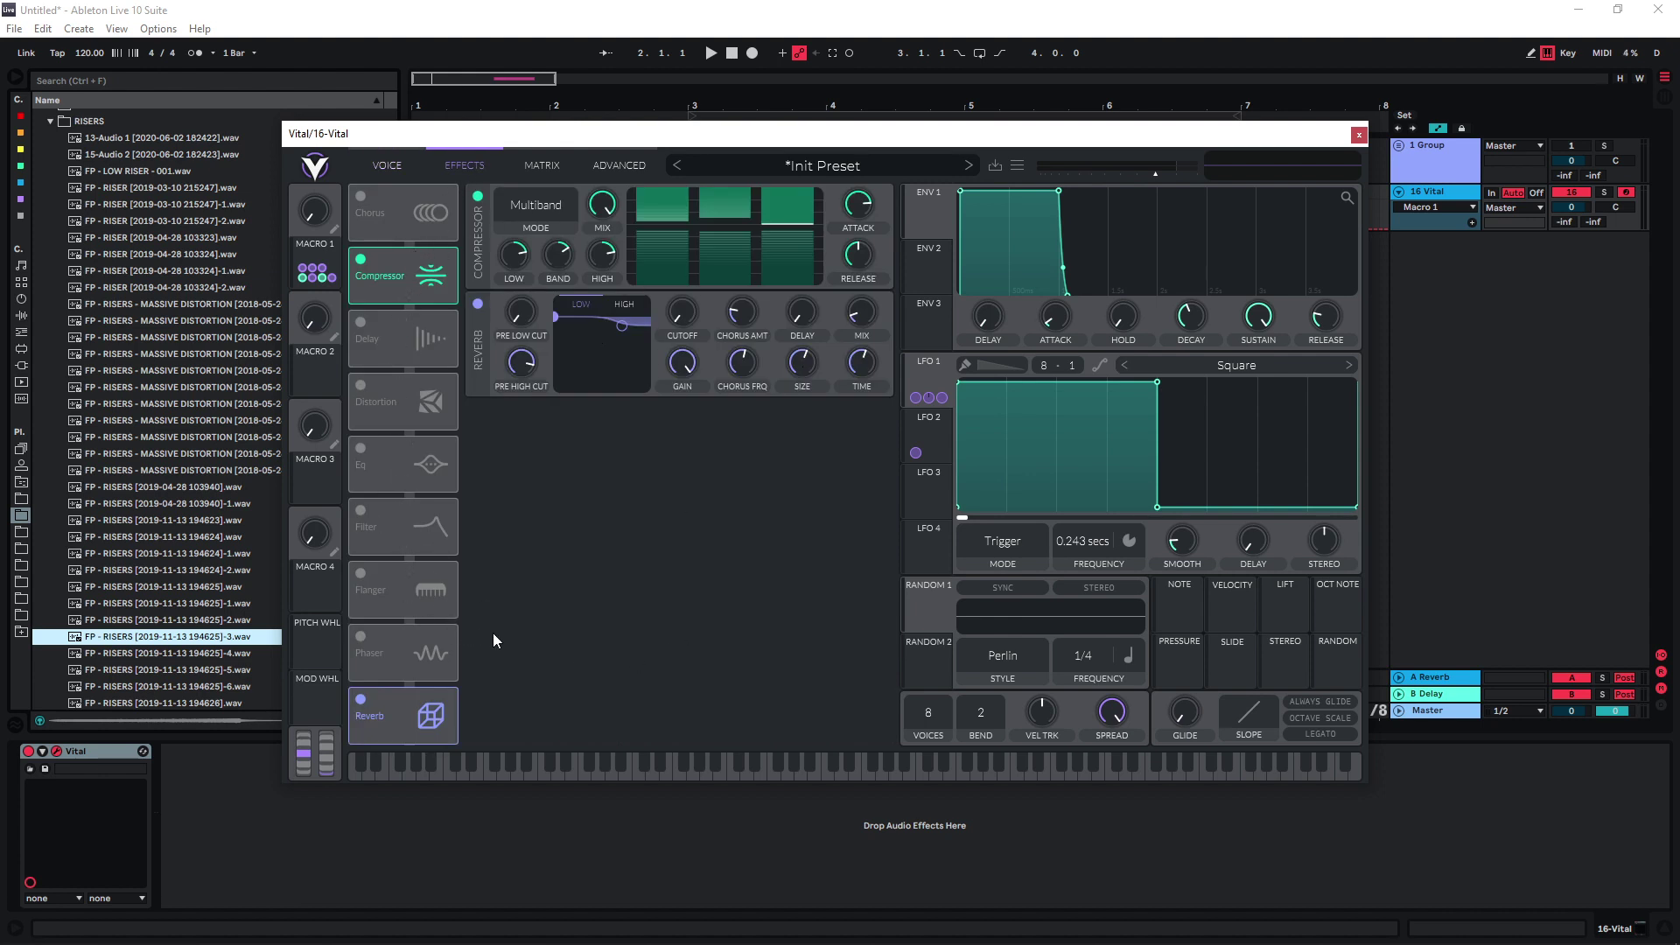
{"action": "left_click", "coordinate": [388, 166]}
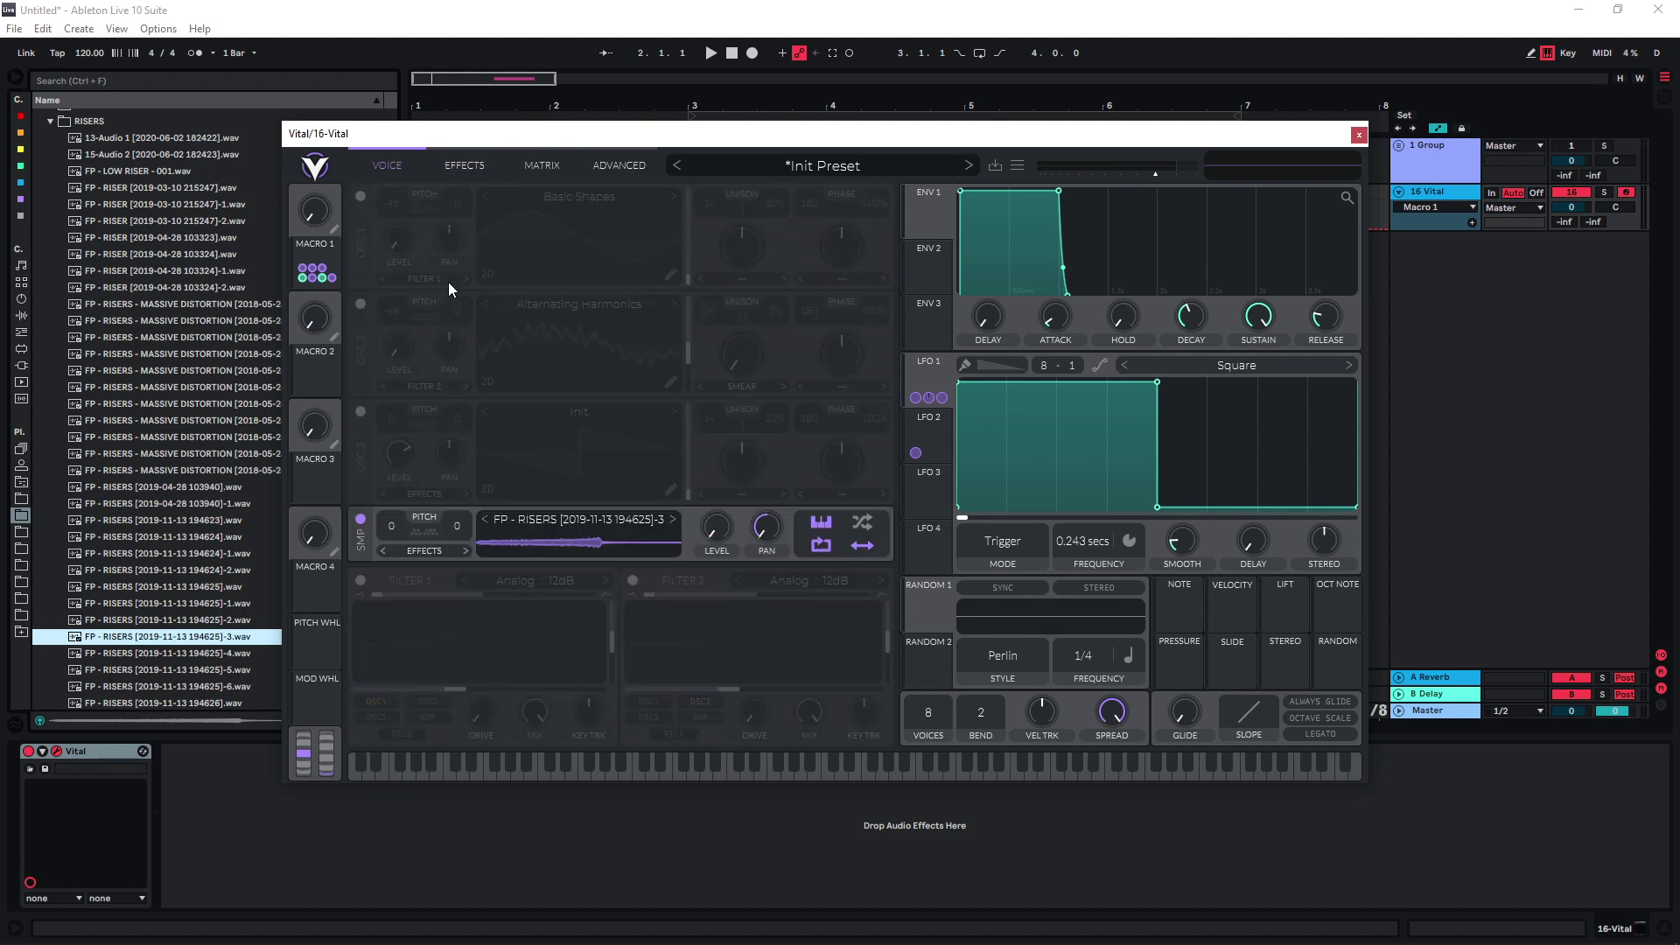